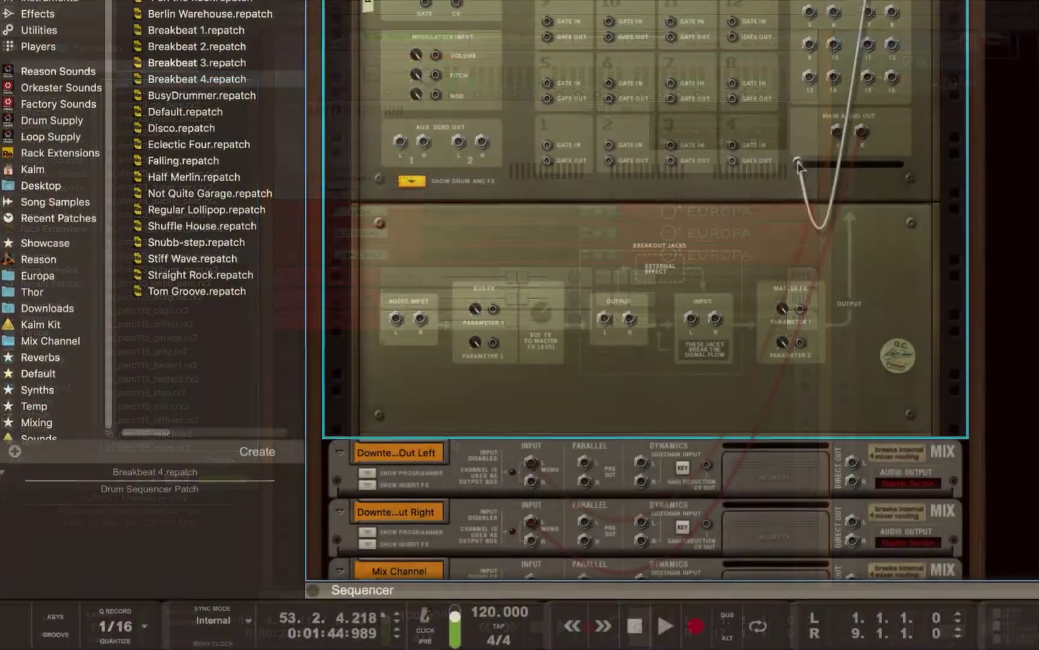
Step: Cable Kong's audio outputs 3 and 4 to the two unused mix channels and return to the drum pads on the front
left_click_drag(800, 163, 525, 455)
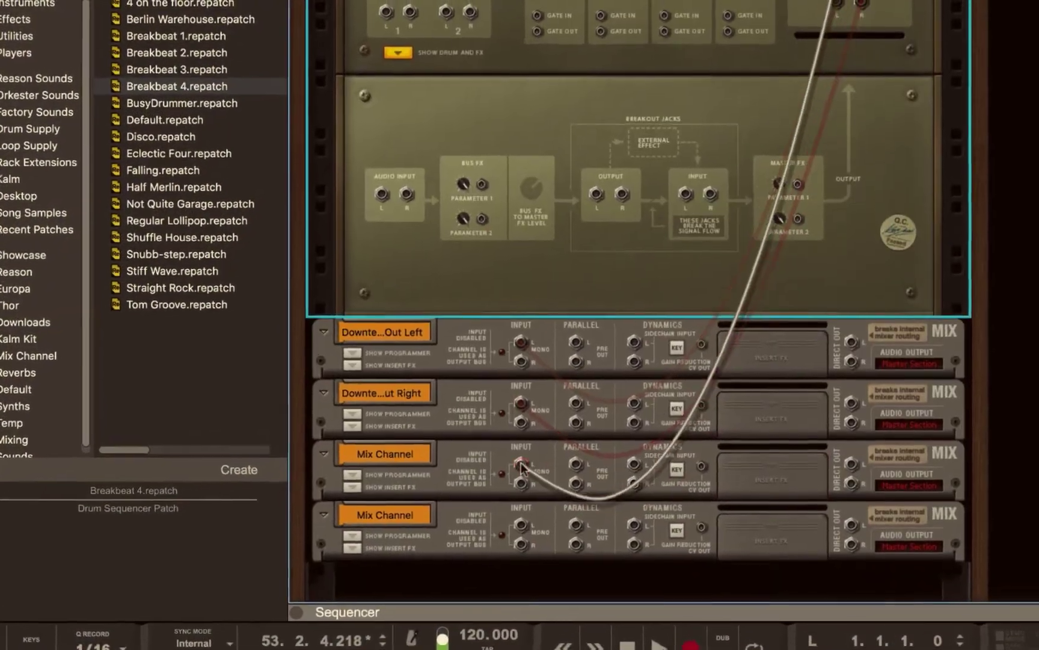
left_click_drag(862, 3, 529, 518)
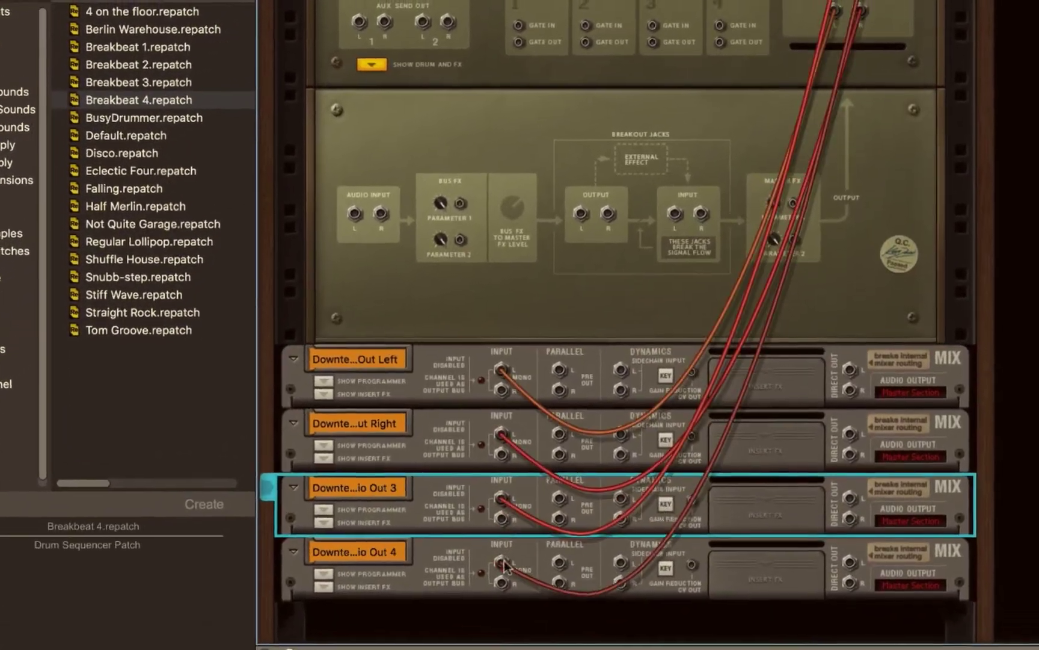
key("Tab")
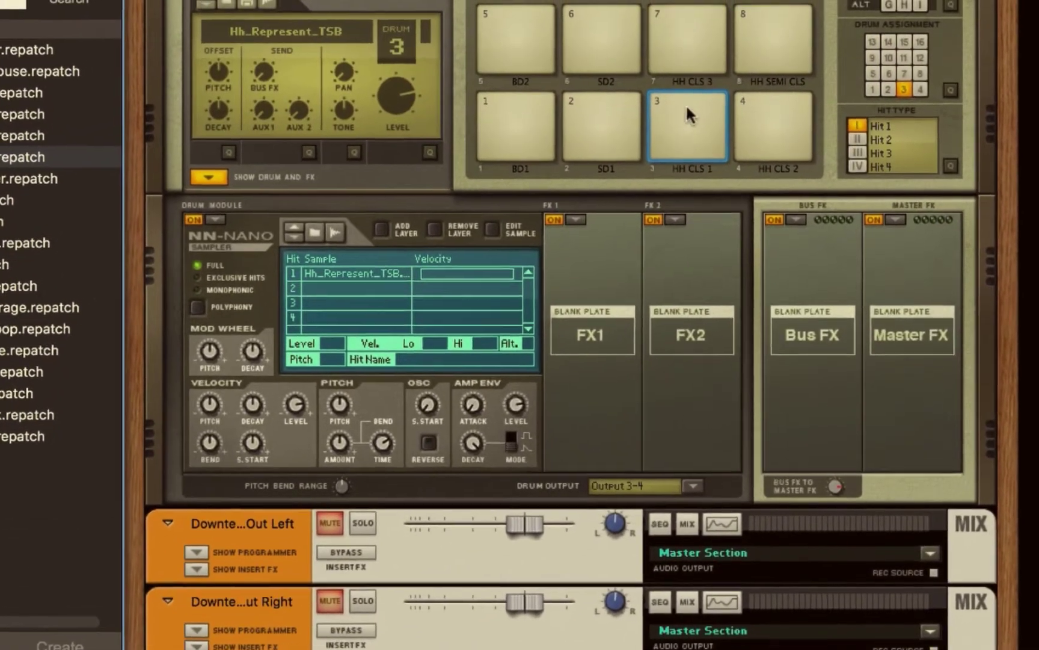
left_click(707, 79)
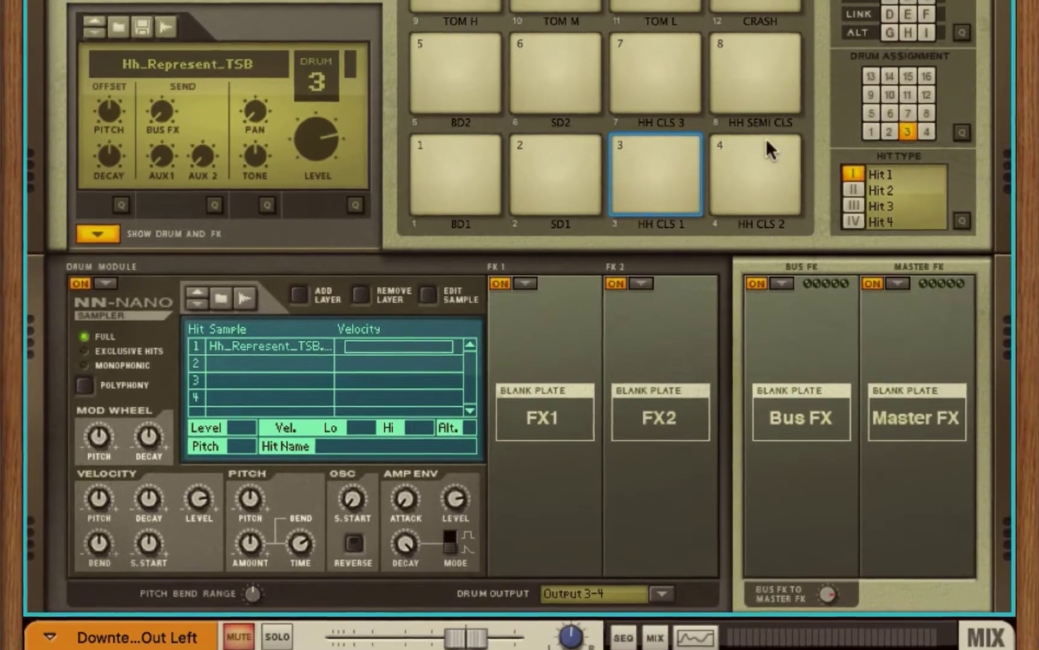
left_click(772, 137)
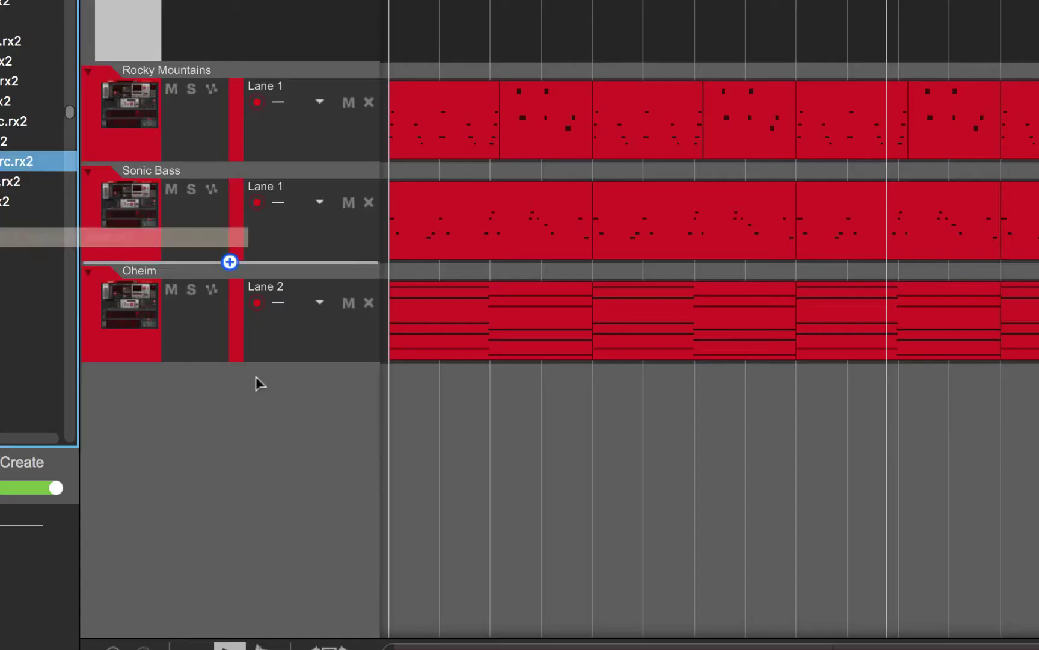
Step: Place ip_drm123_timewarp_perc.rx2 on its own audio track, split the clip at slice markers and delete the pieces around beat two
left_click_drag(418, 391, 610, 431)
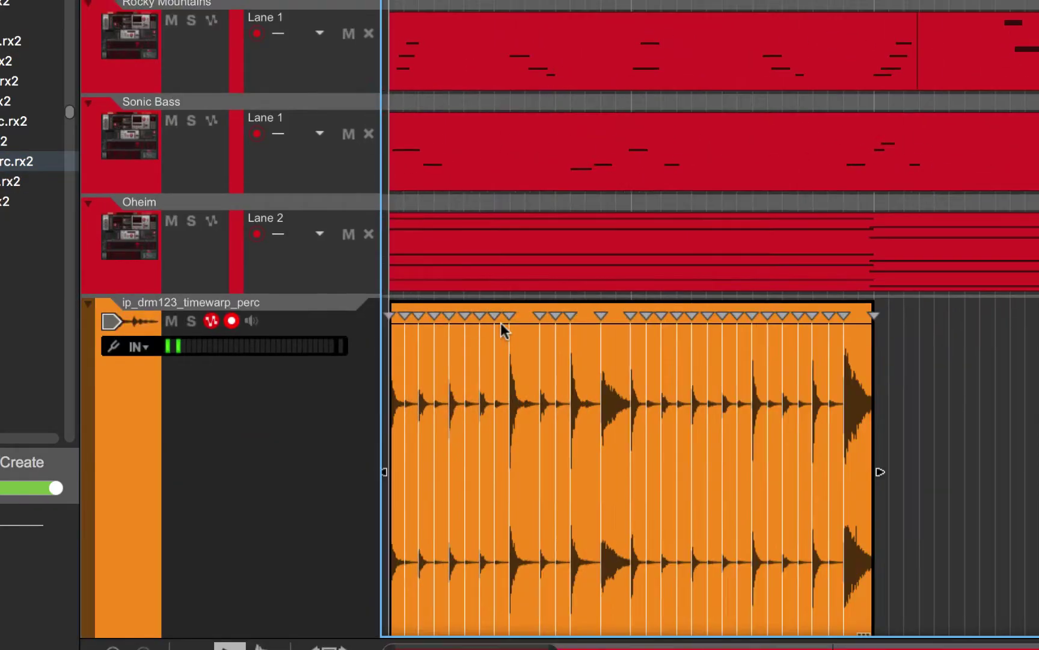
left_click_drag(500, 323, 445, 312)
right_click(448, 312)
left_click(524, 640)
left_click(458, 425)
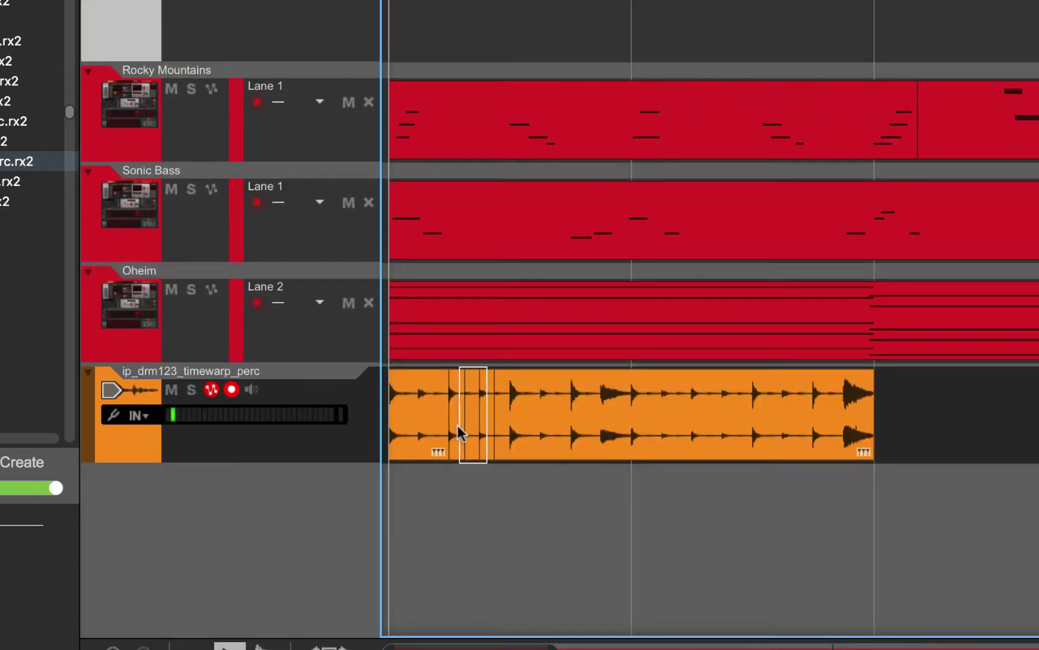
key("Delete")
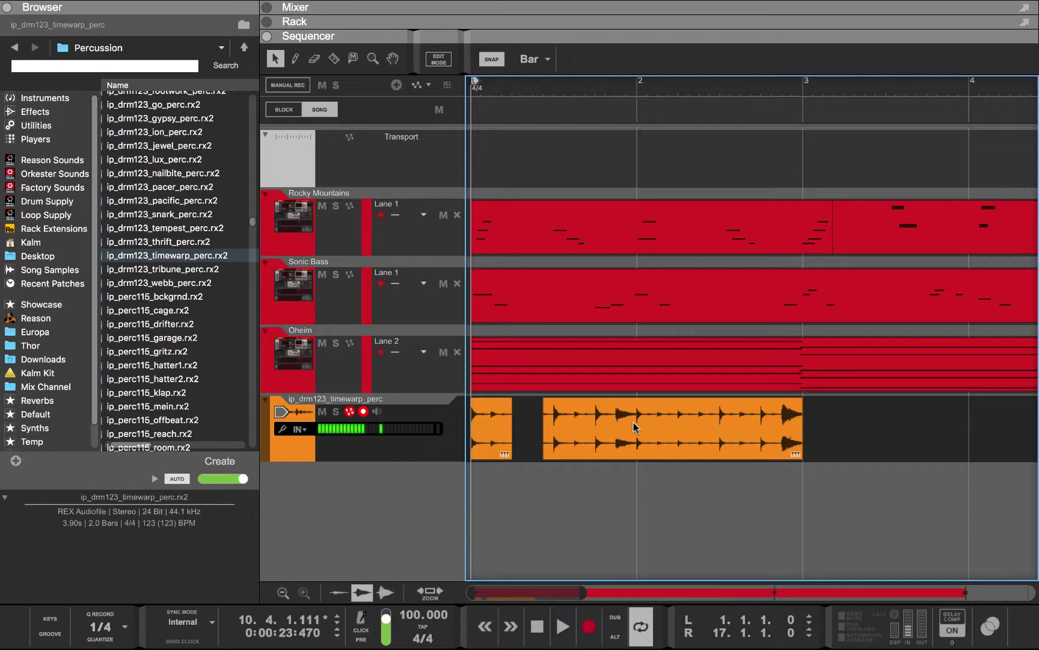
Step: Add a Dr. Octo Rex Loop Player instrument to the rack below the PMS-20 filter
key("F6")
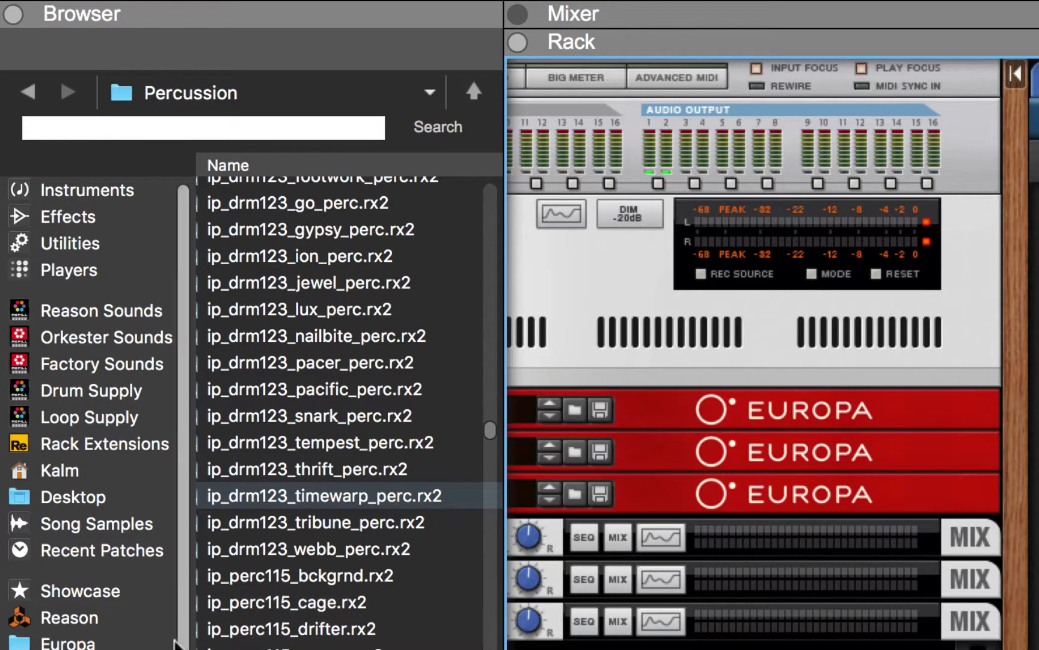
left_click(96, 191)
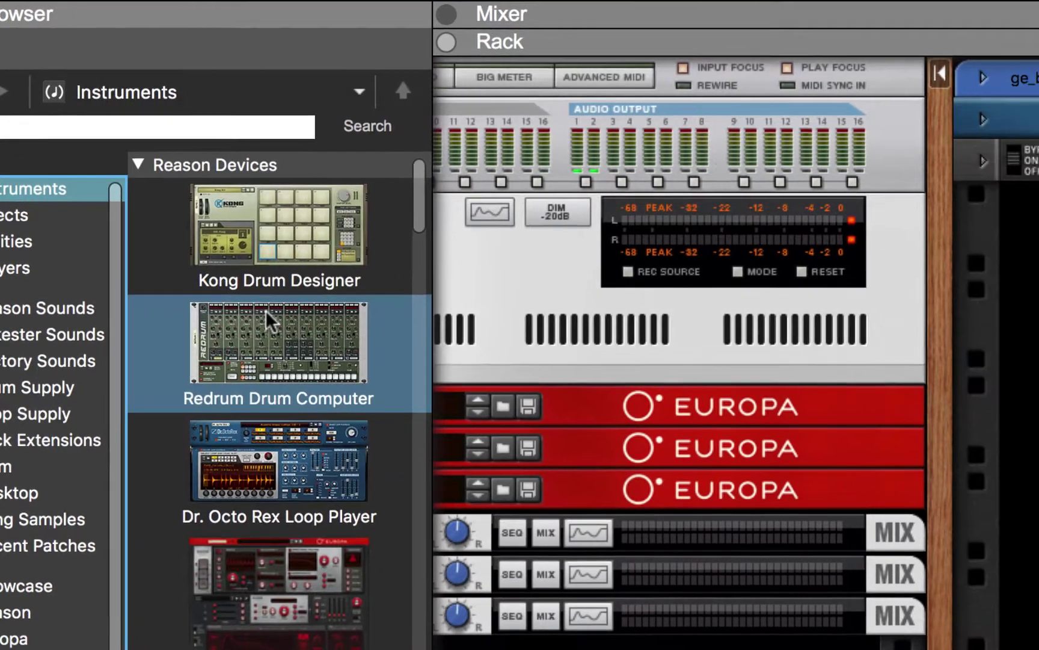
left_click_drag(329, 464, 1038, 437)
left_click_drag(830, 413, 830, 415)
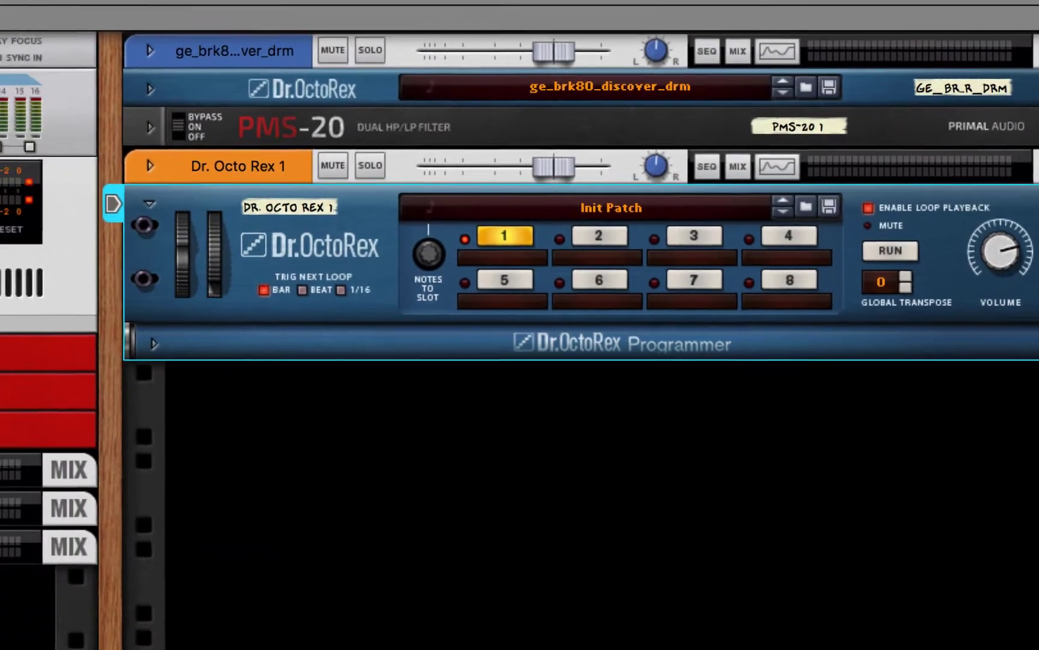
Step: Load ip_drm123_timewarp_perc.rx2 into loop slot 1 of the new Dr. Octo Rex and stop playback
left_click(116, 338)
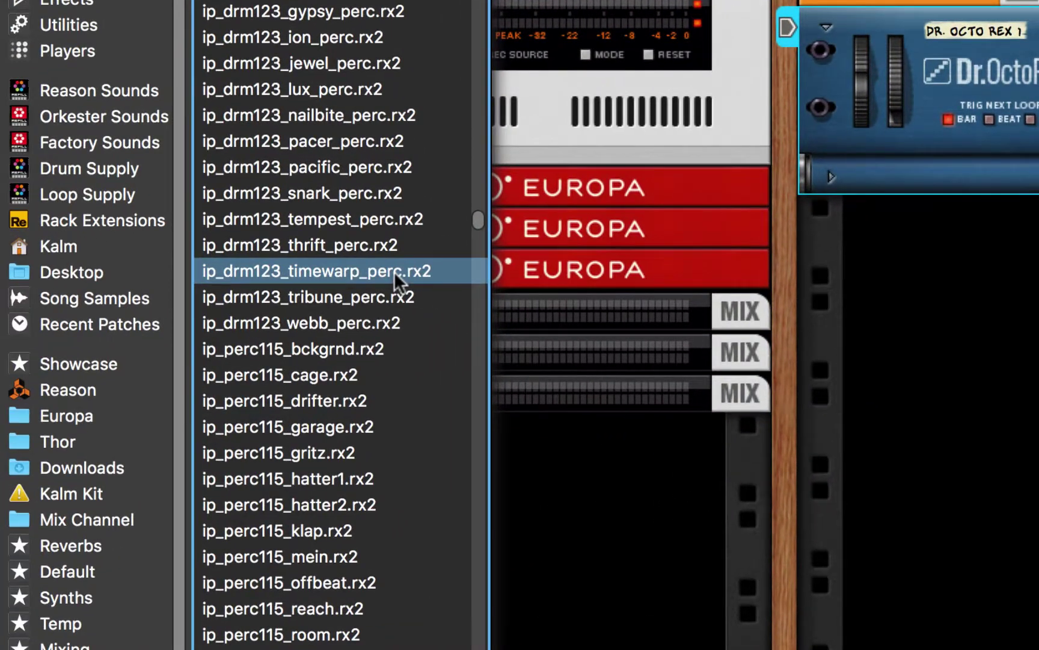
left_click_drag(394, 272, 1038, 61)
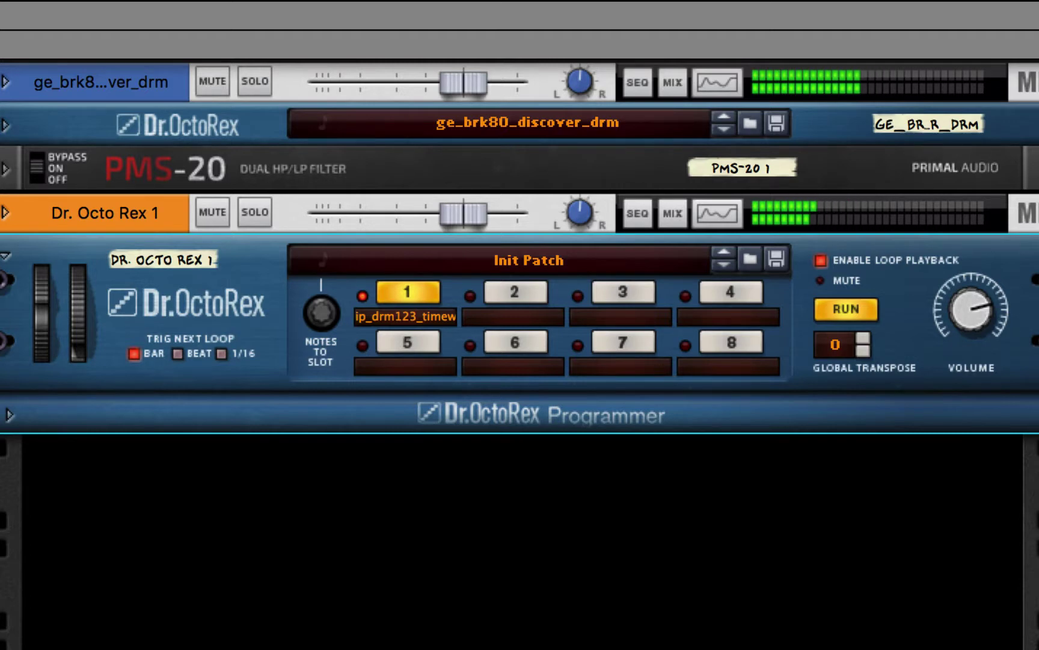
key("space")
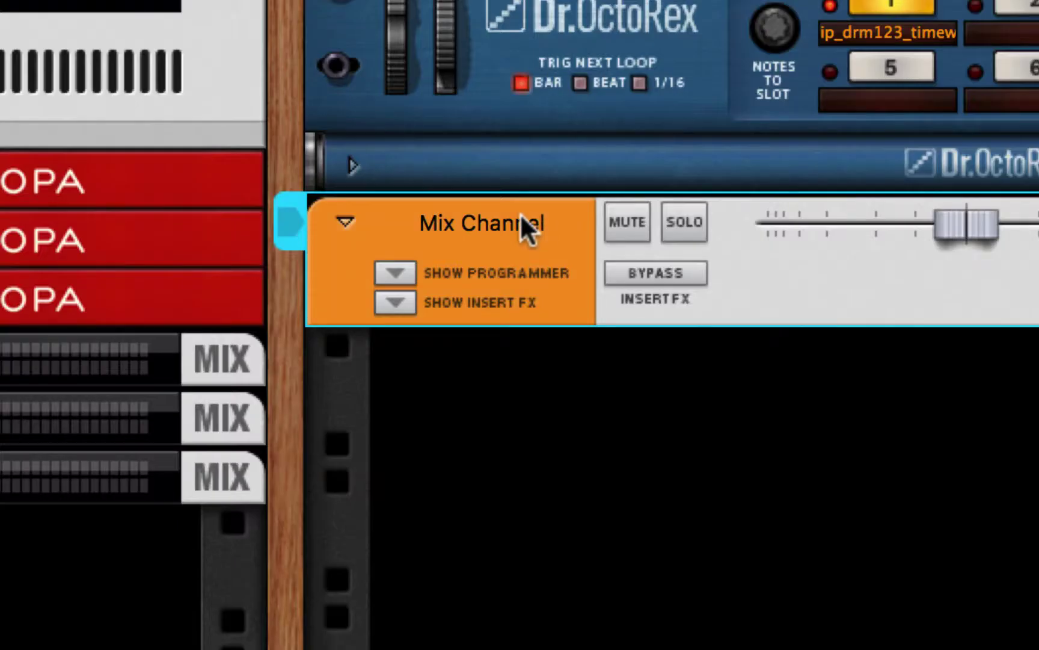
Step: Rename the mix channel below the Dr. Octo Rex as Heavy Hats
double_click(502, 227)
type("Heavy Hats")
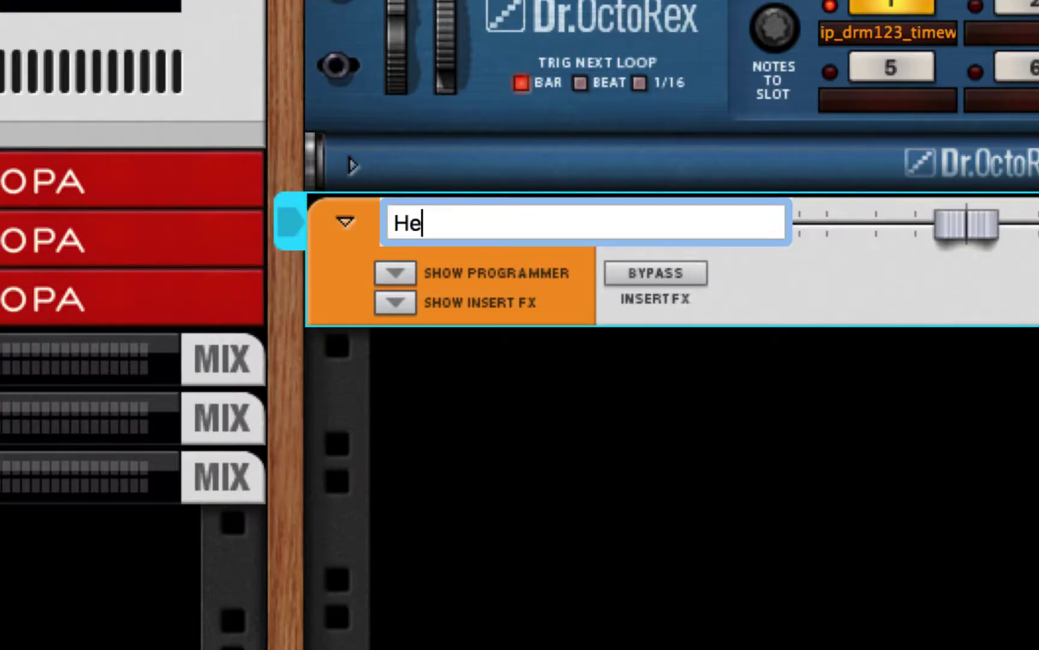
key("Return")
Step: Expand the Dr. Octo Rex programmer, enable Select Slice by MIDI and set the output of slice 1 to 1-2
left_click(353, 165)
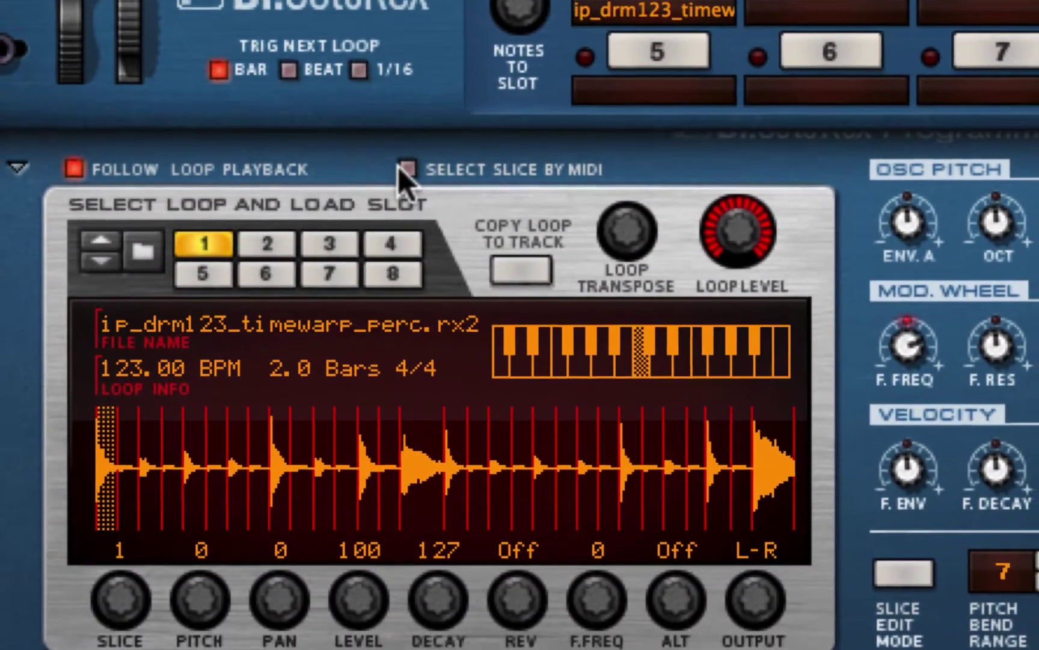
left_click(411, 190)
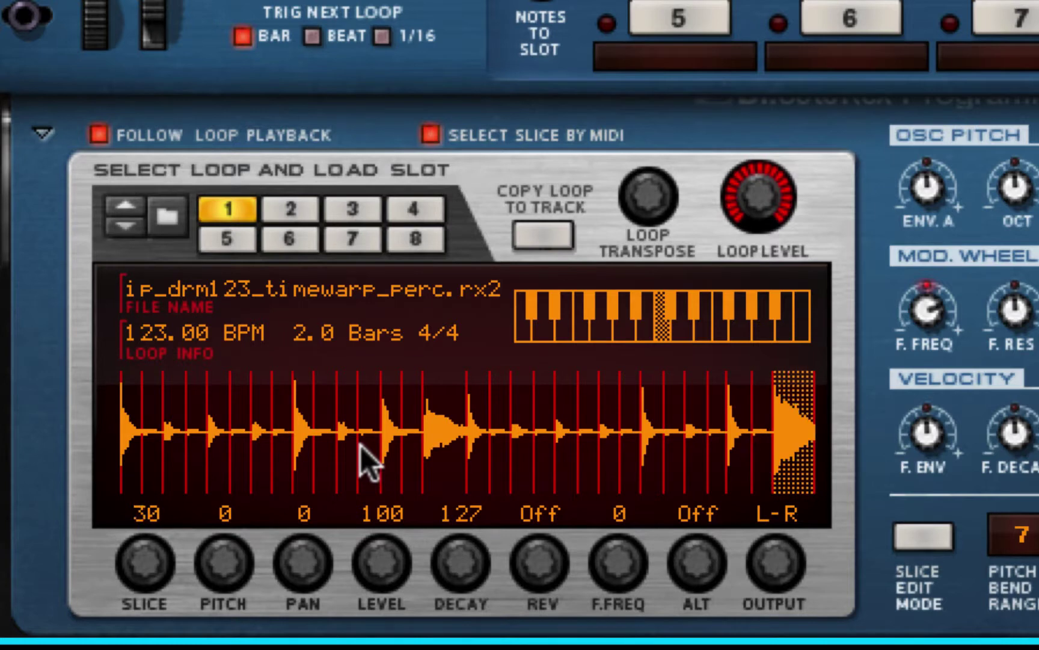
left_click(131, 425)
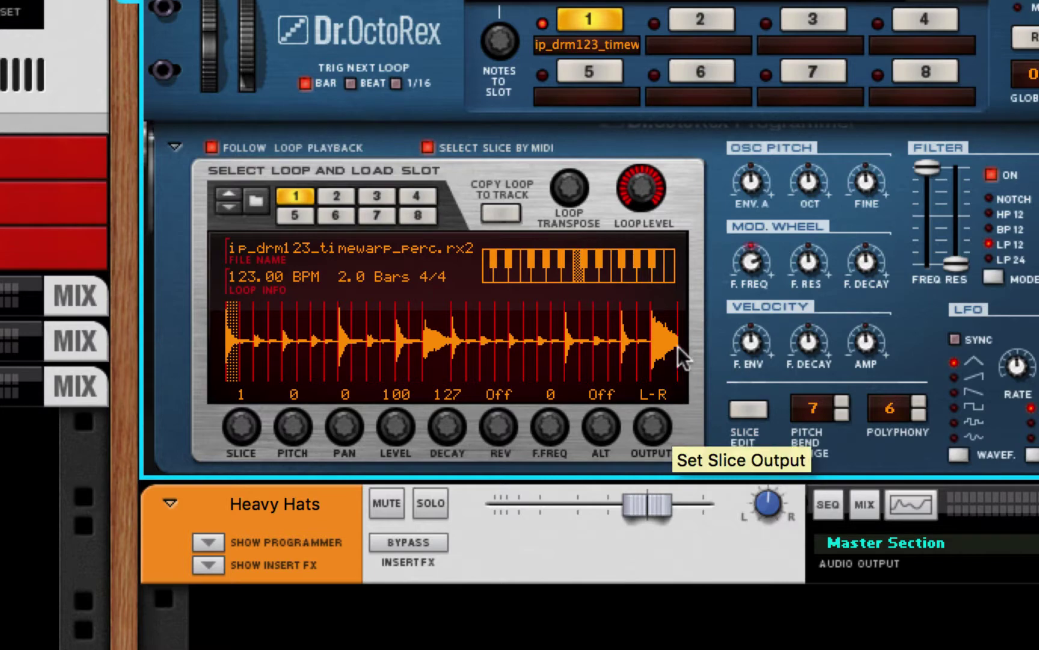
left_click_drag(678, 346, 684, 319)
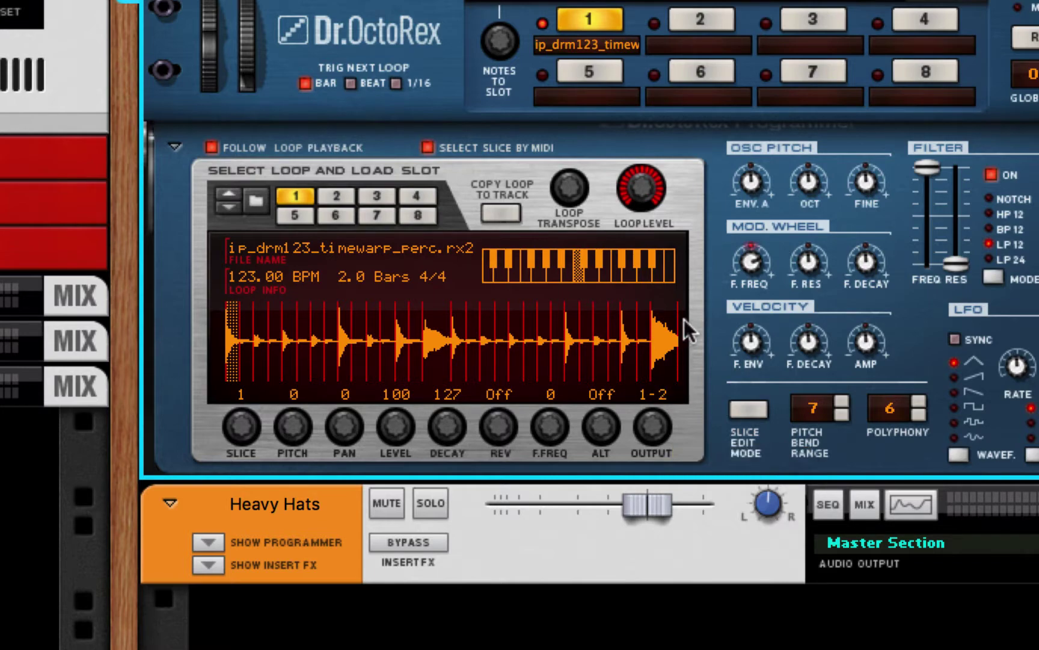
Step: Cable slice outputs 1 and 2 of the Dr. Octo Rex to the left and right inputs of the Heavy Hats channel
key("Tab")
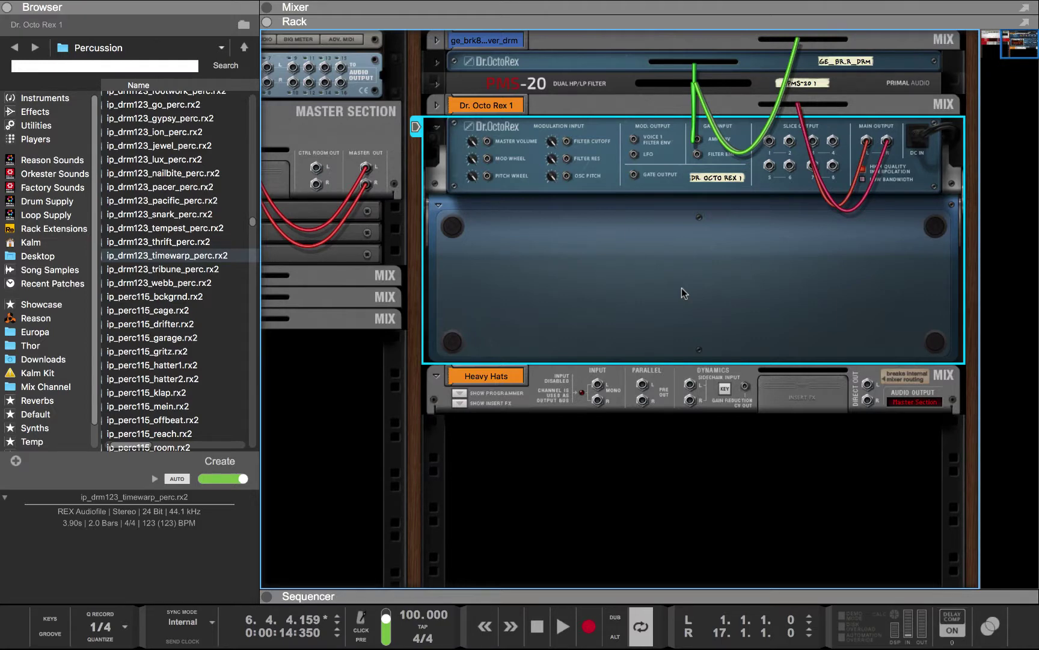
left_click_drag(769, 140, 597, 384)
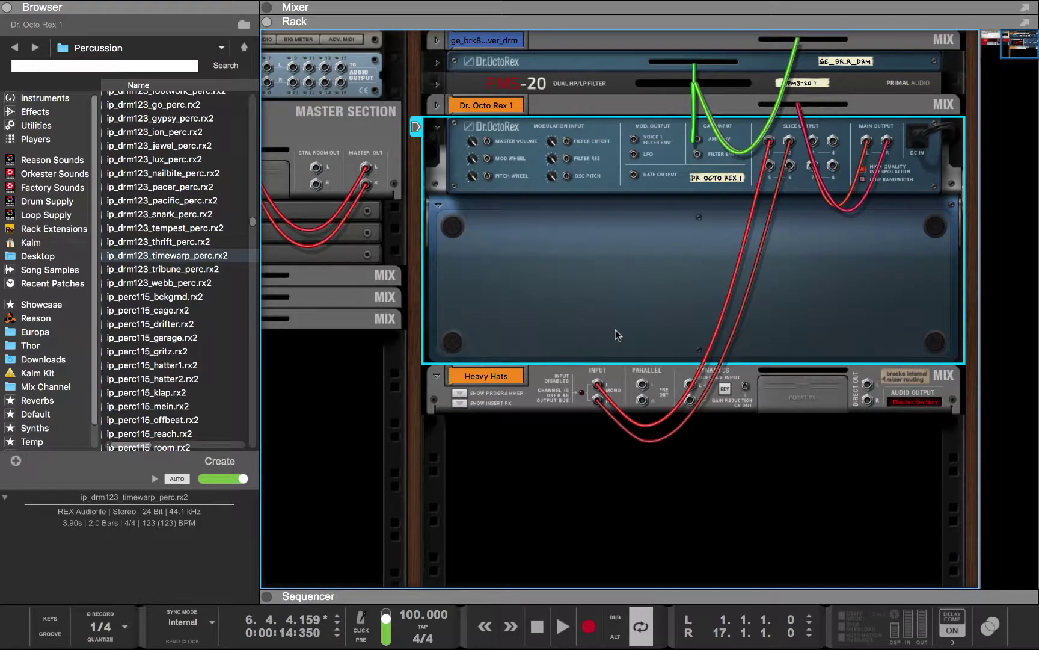
key("Tab")
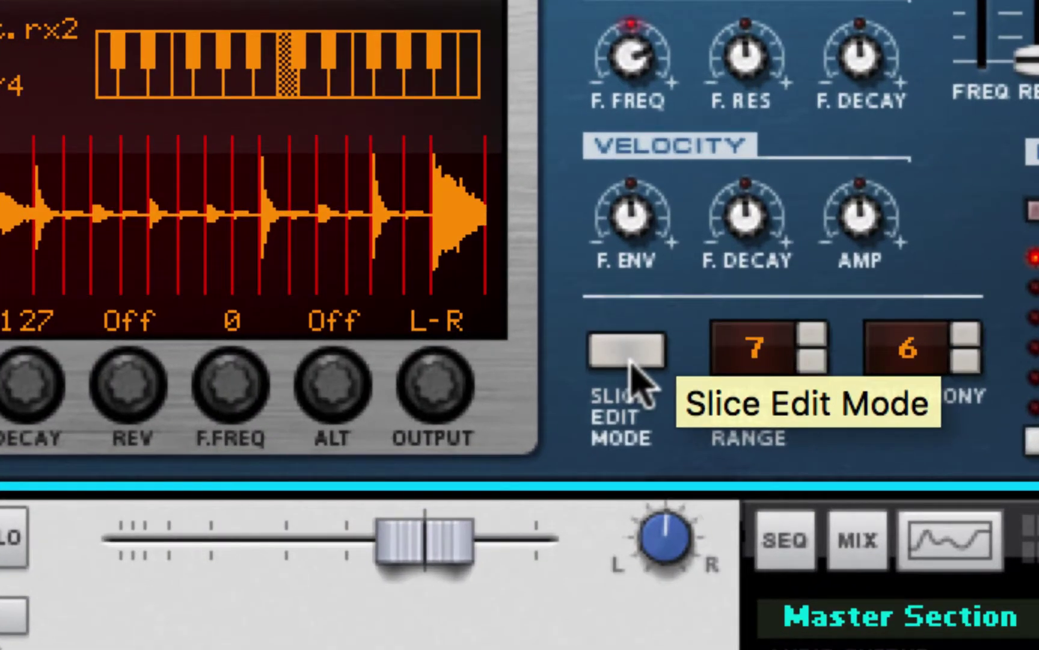
Step: Use Slice Edit Mode to send more of the loop's loud slices to output 1-2
left_click(628, 355)
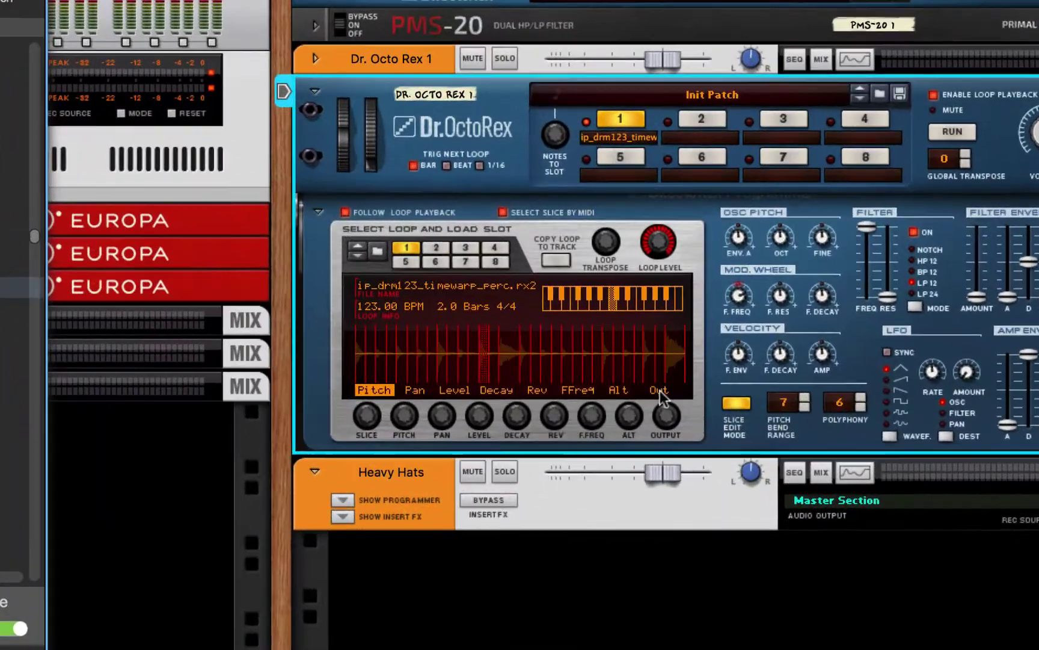
left_click(661, 323)
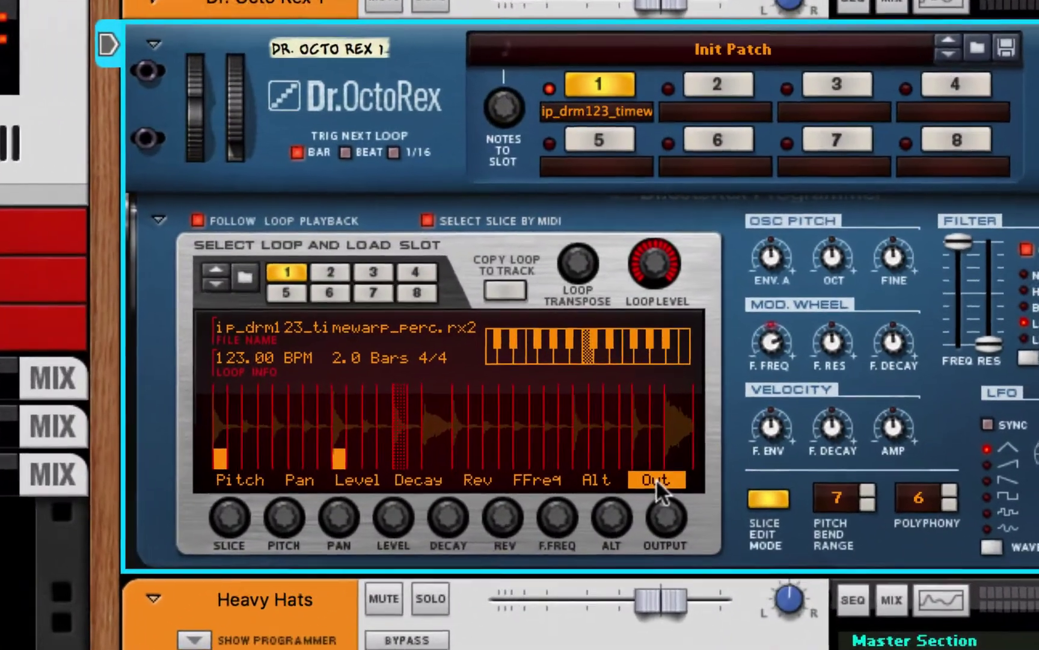
left_click(372, 475)
left_click(404, 475)
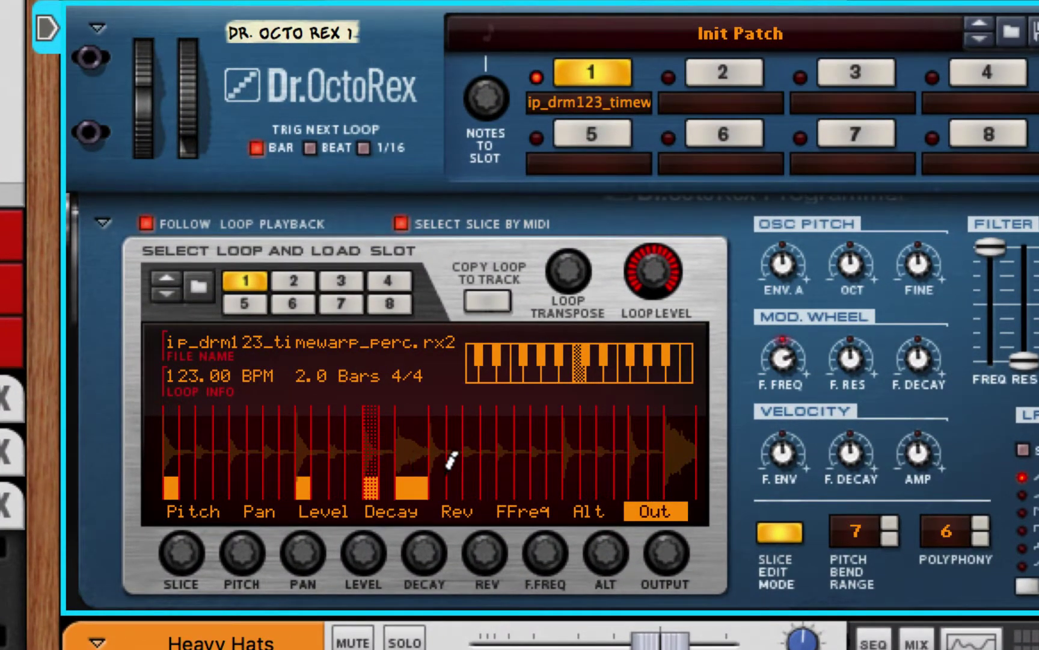
left_click(683, 474)
left_click(639, 474)
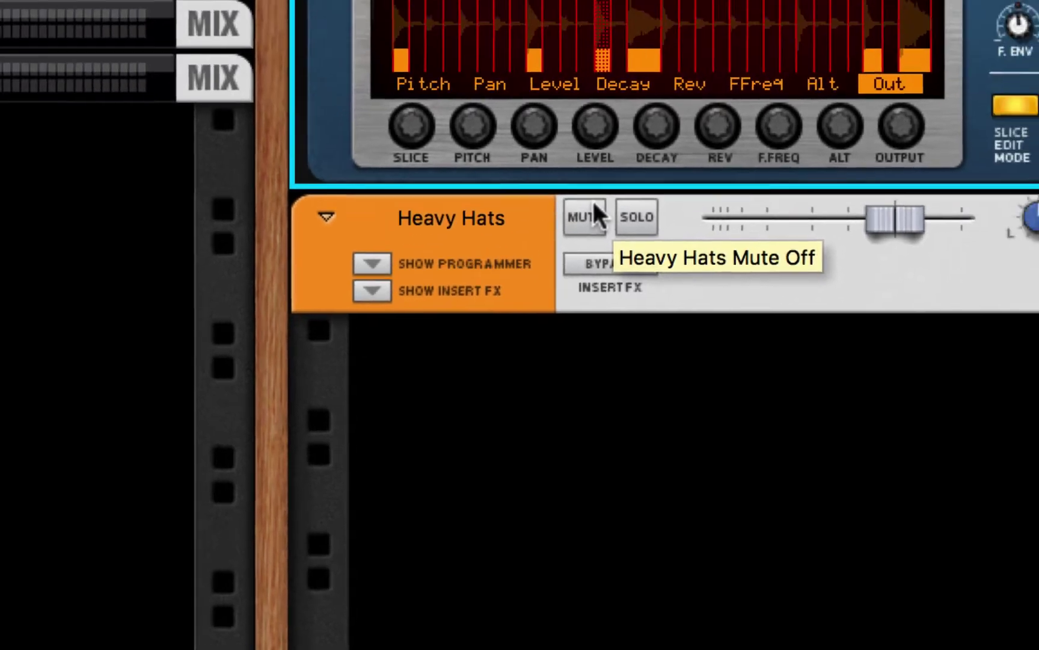
Step: Mute the Heavy Hats channel and set two further slices in the loop's second half to output 1-2
left_click(636, 124)
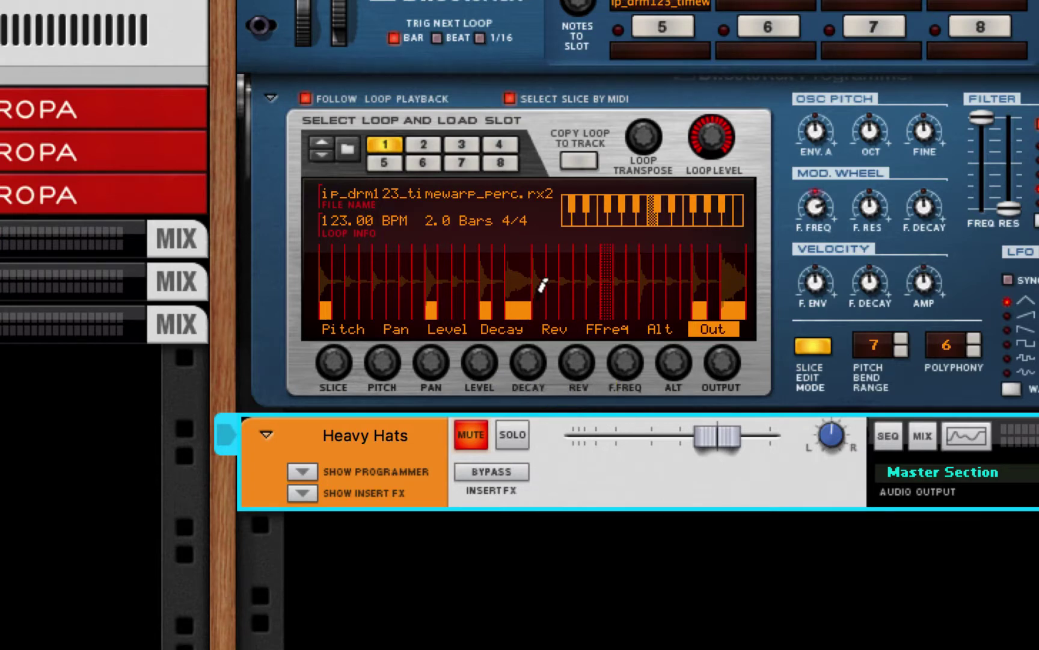
left_click(540, 289)
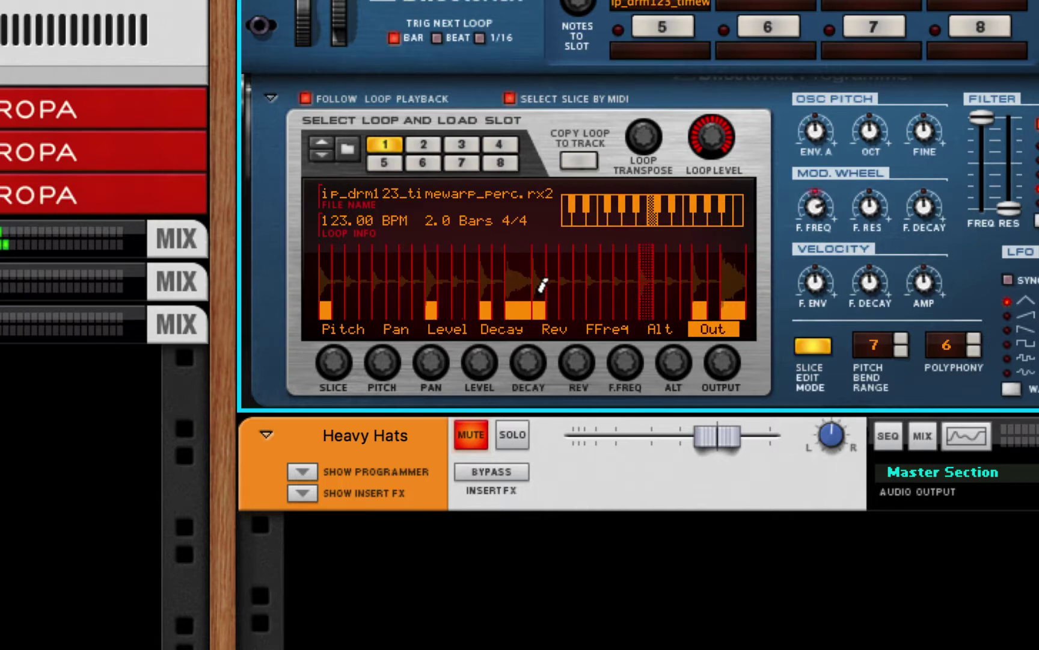
left_click(647, 288)
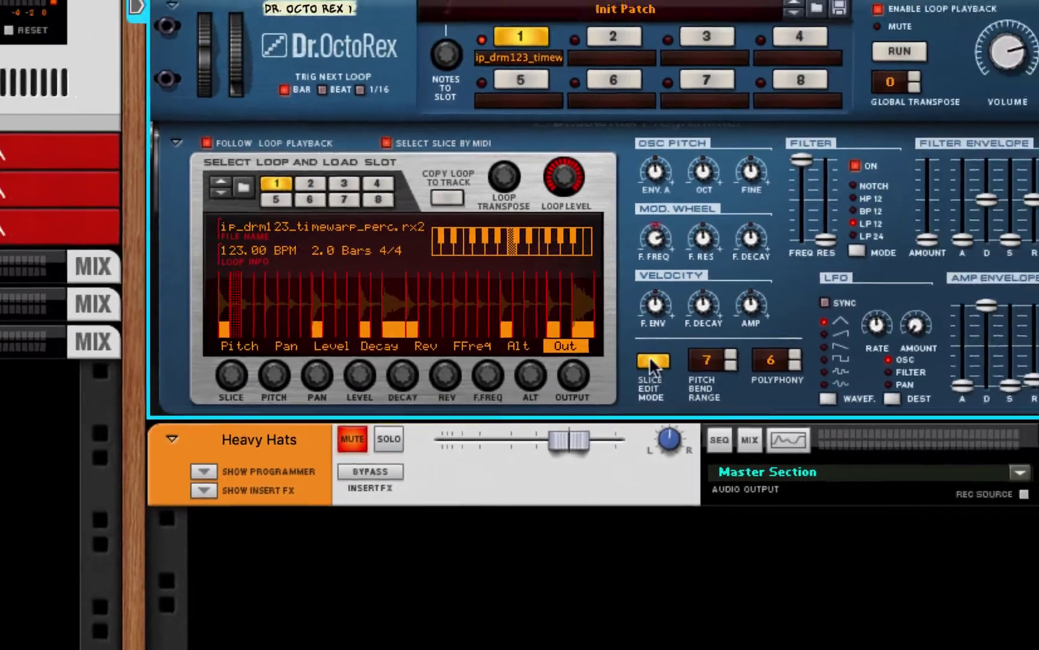
Step: Leave Slice Edit Mode, unmute the Heavy Hats channel and audition it briefly in solo
left_click(812, 346)
left_click(251, 446)
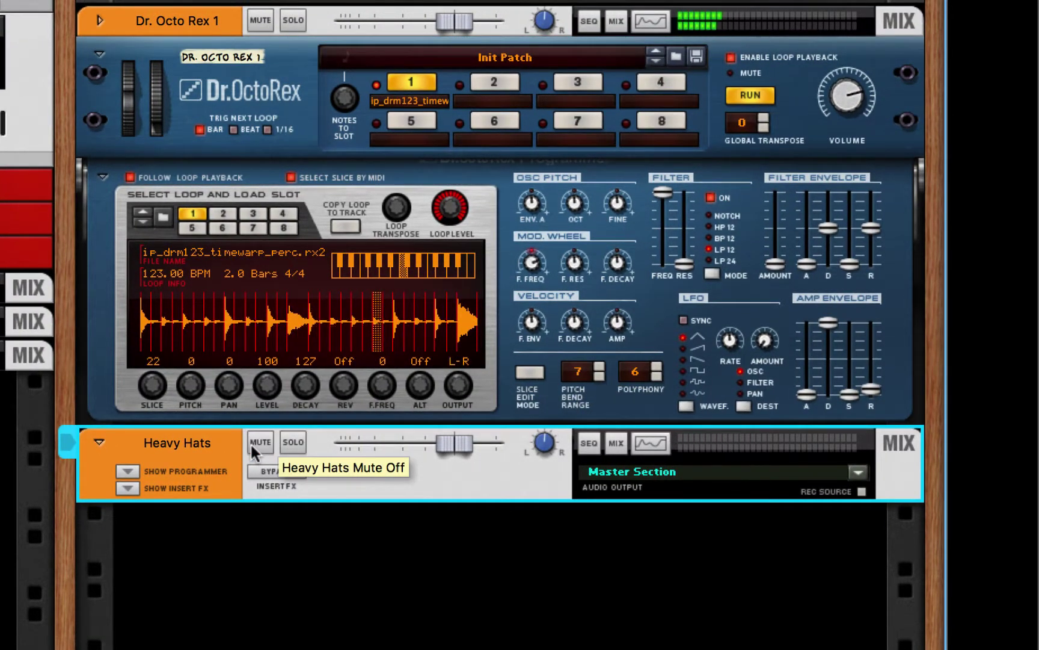
left_click(283, 448)
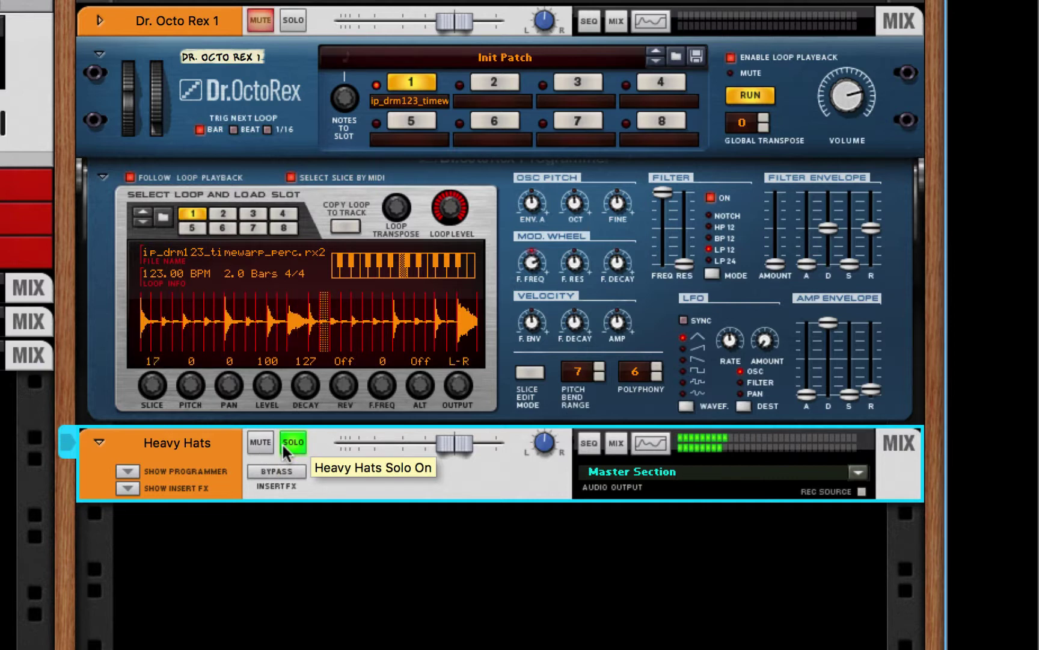
left_click(282, 447)
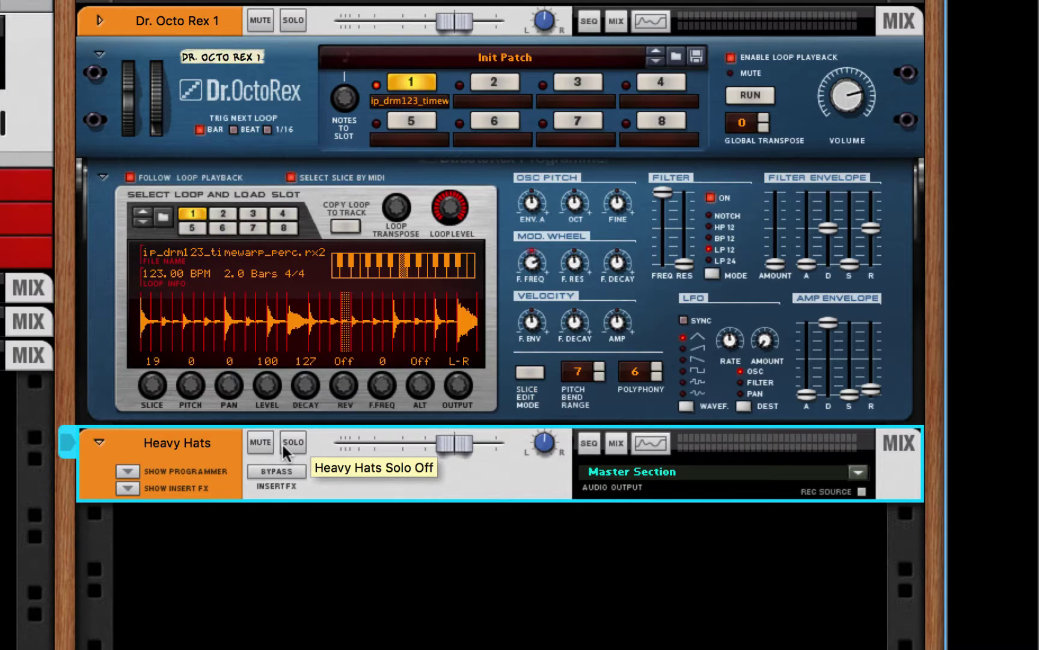
Step: Start loop playback, show the Heavy Hats channel's insert effects and add a PMS-20 Analogue Modelled HP/LP Filter there
key("space")
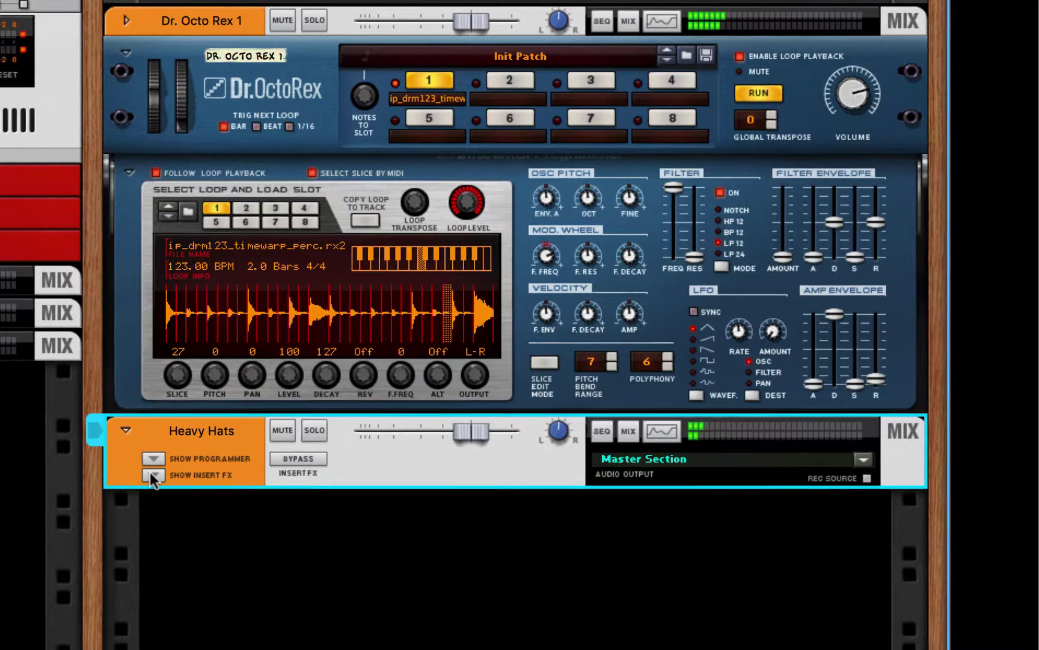
left_click(153, 476)
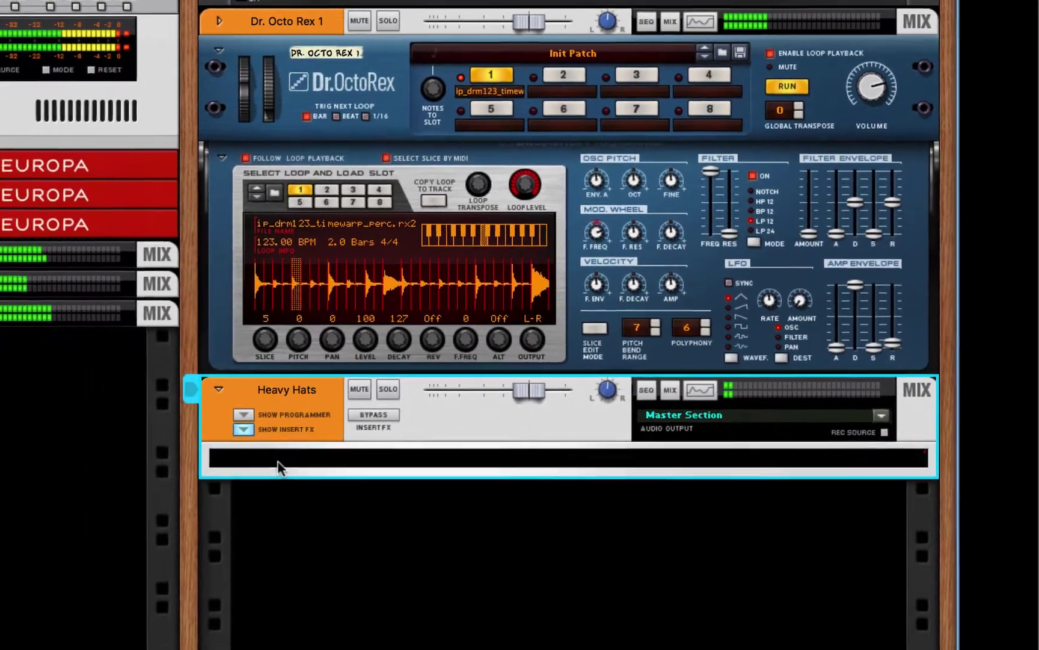
right_click(199, 504)
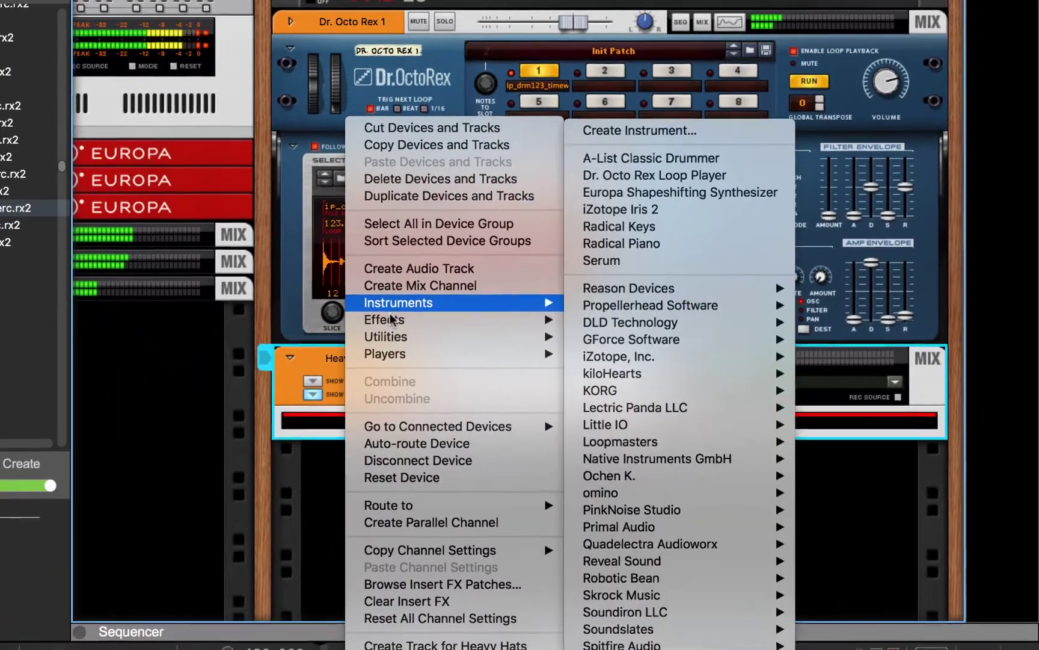
mouse_move(361, 332)
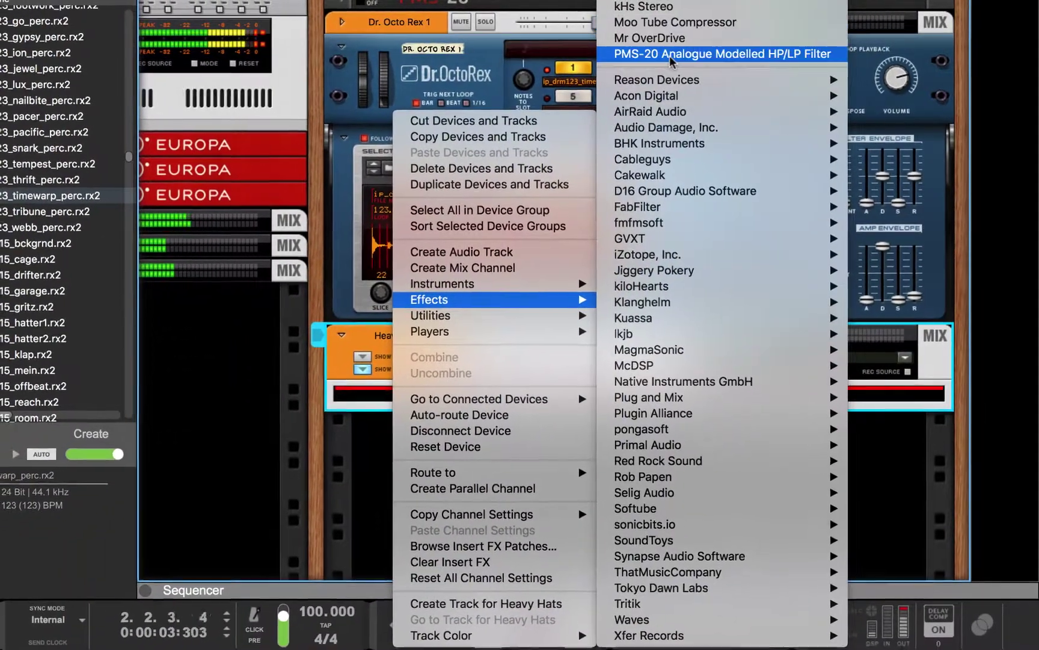
left_click(671, 55)
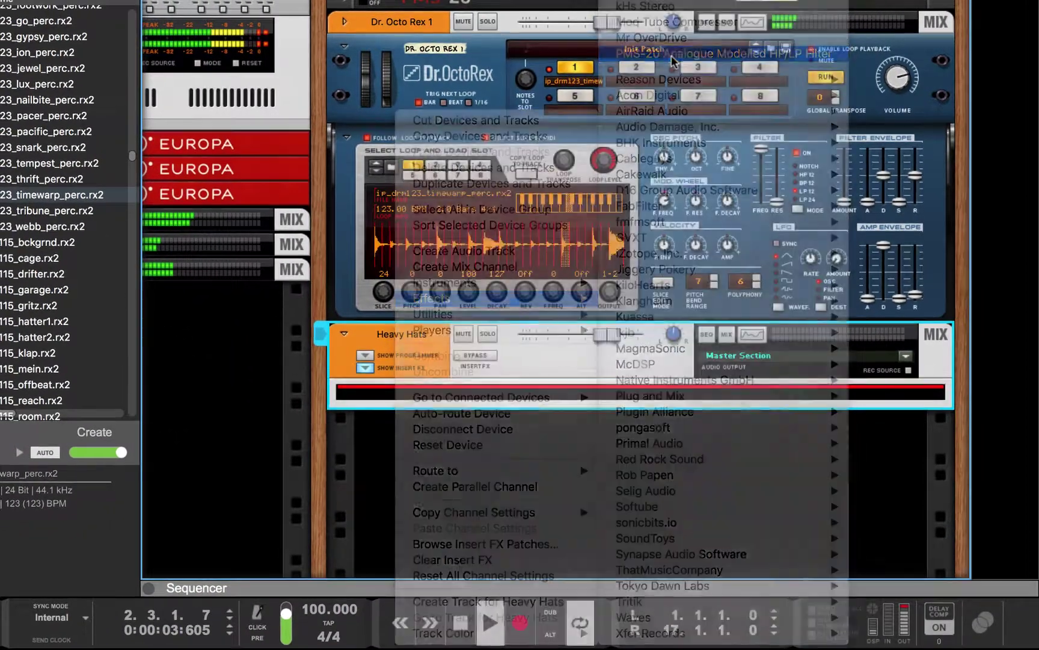
left_click_drag(694, 421, 695, 443)
Step: Add an Audiomatic Retro Transformer after the PMS-20 and select its Vinyl preset
right_click(809, 414)
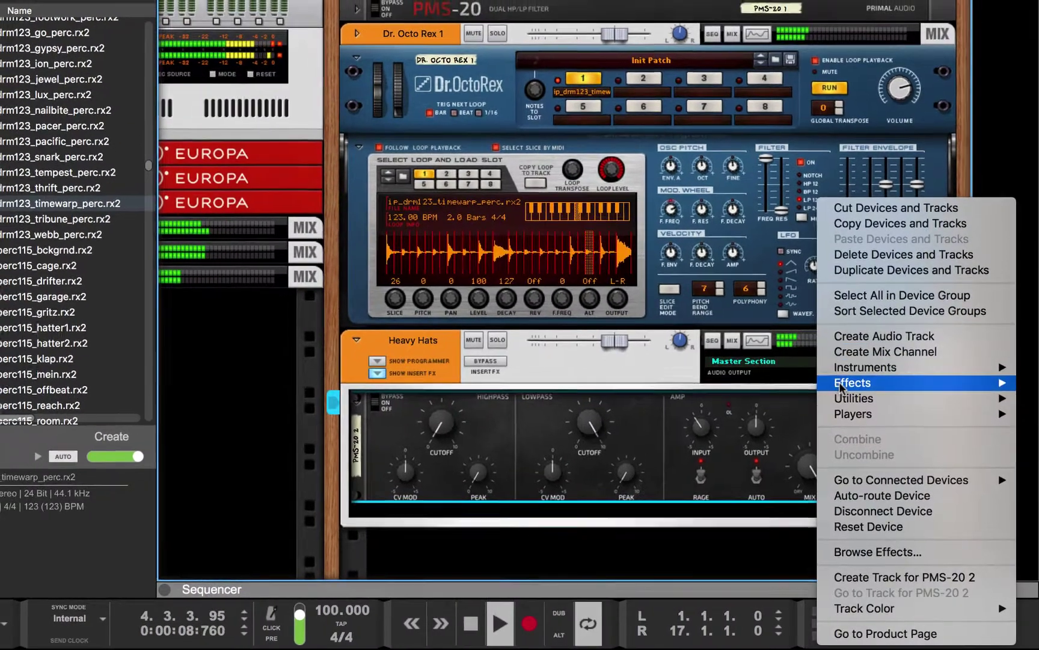
mouse_move(851, 377)
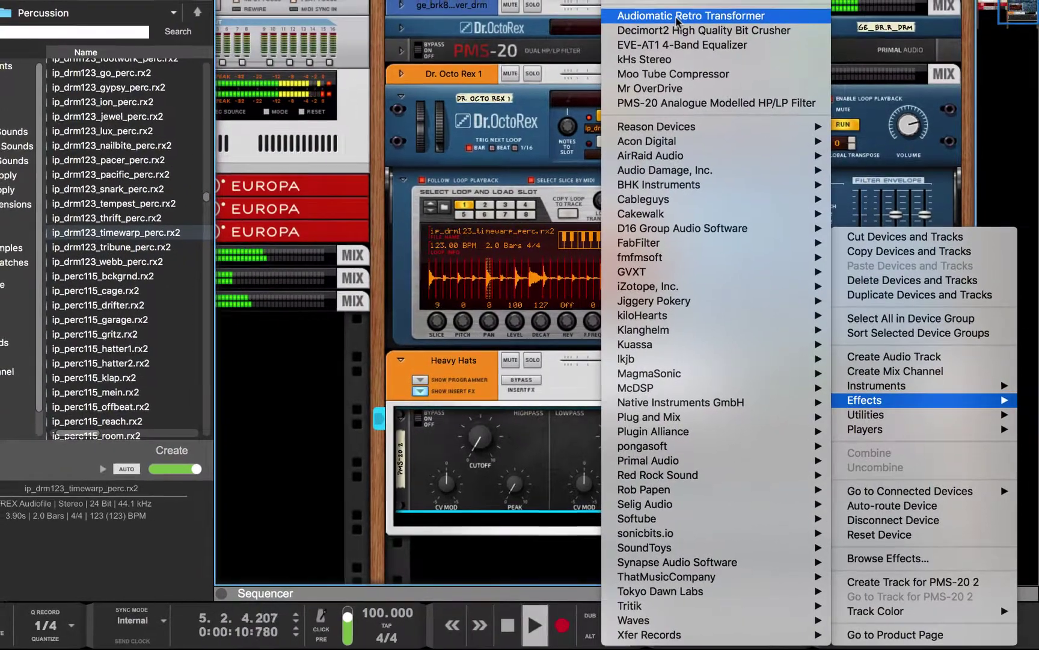
left_click(624, 320)
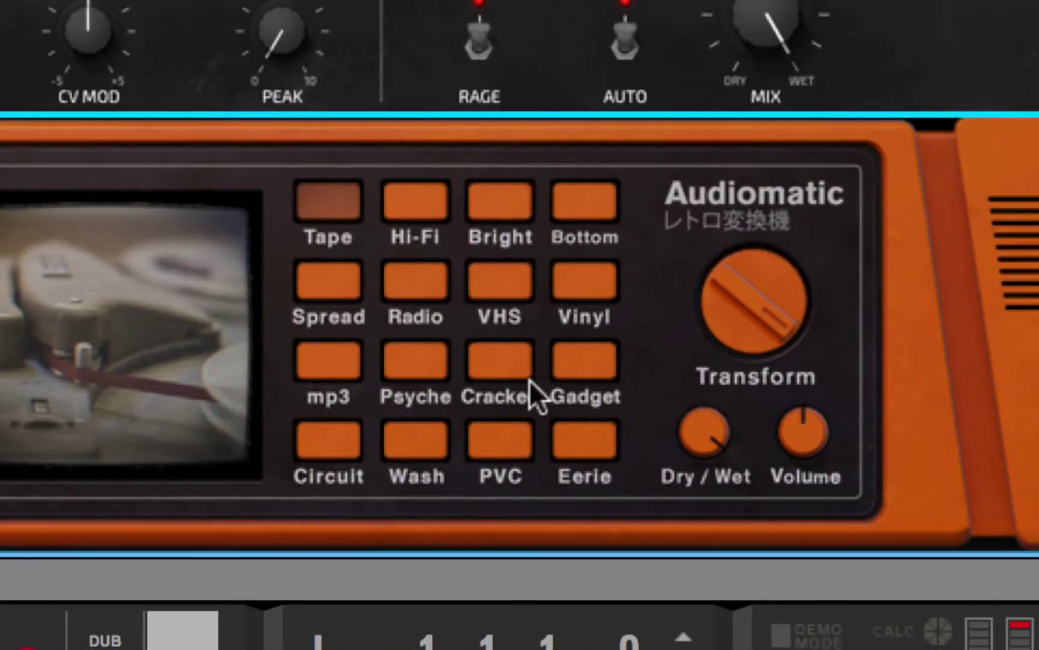
left_click(555, 280)
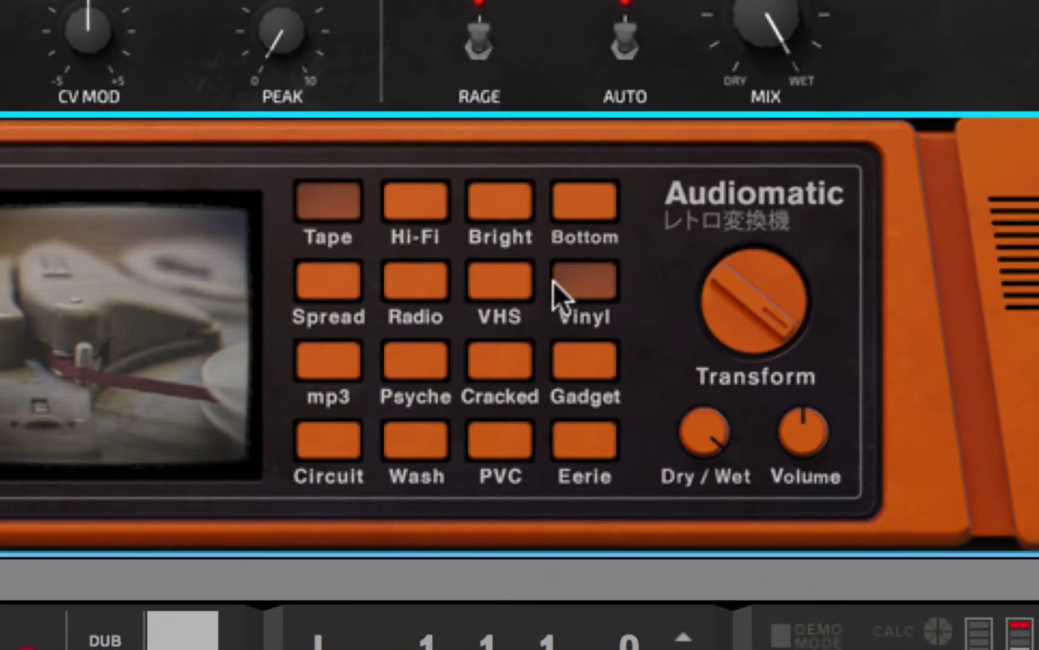
Step: Turn down the Audiomatic's volume and slightly raise the lowpass peak on the PMS-20
left_click_drag(813, 434, 811, 513)
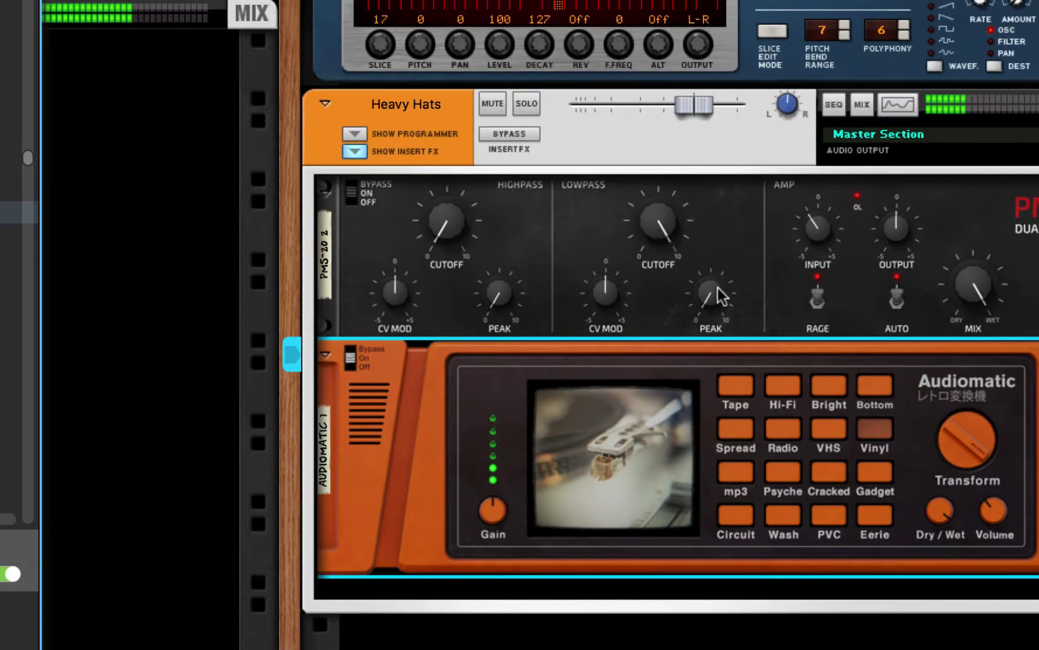
left_click_drag(717, 287, 718, 258)
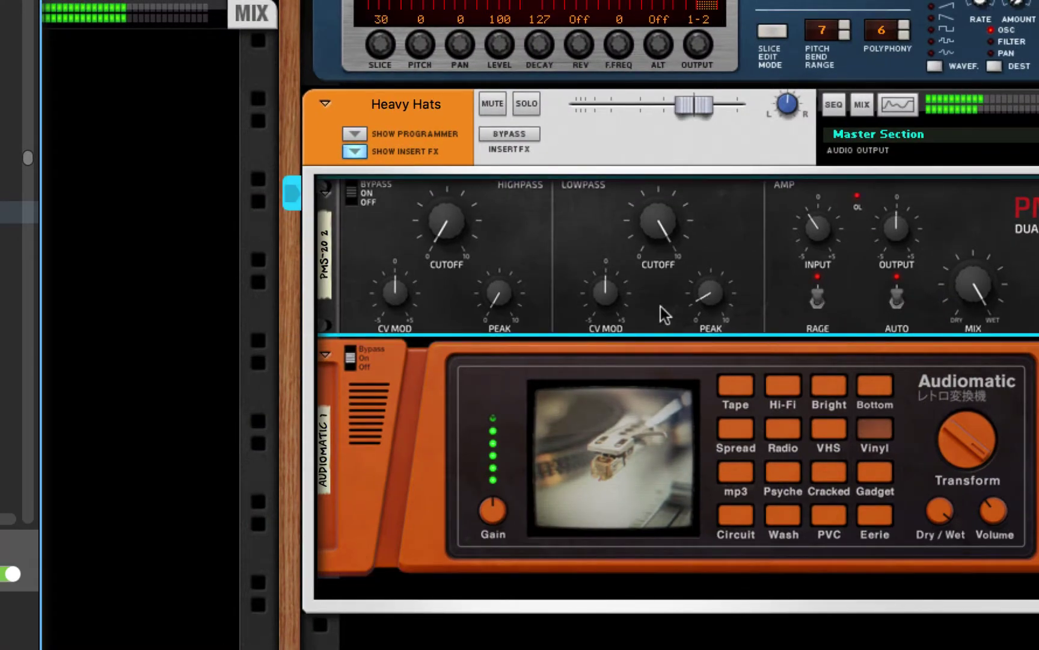
Step: Add a second Audiomatic Retro Transformer below the first, choose the Bright preset and raise its Transform to 84%
right_click(438, 484)
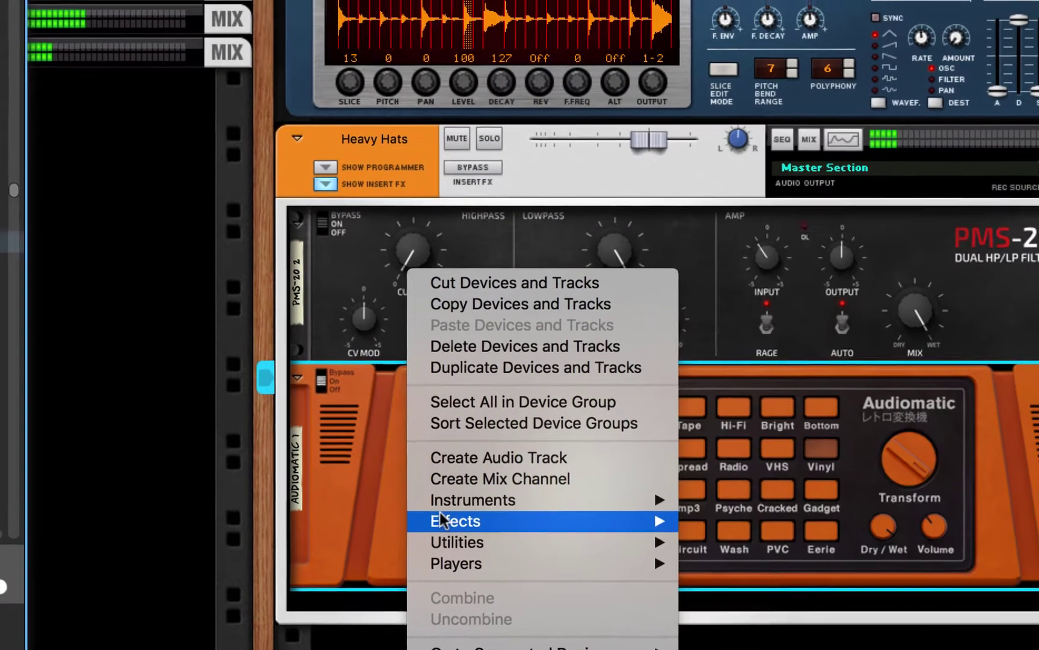
mouse_move(674, 509)
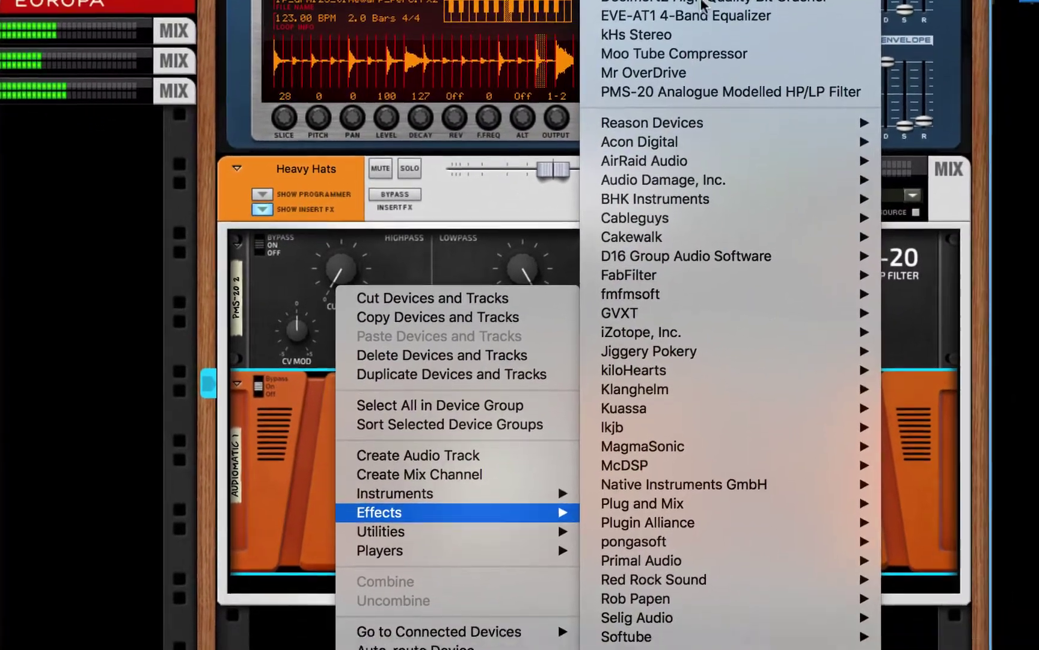
left_click(702, 18)
left_click(660, 463)
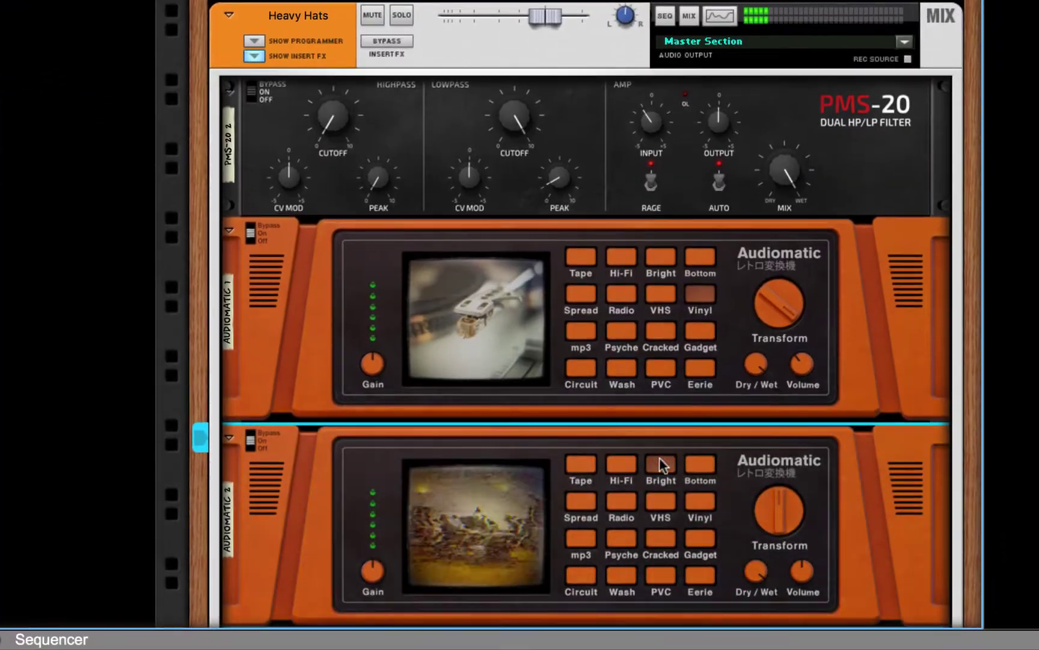
left_click_drag(776, 511, 801, 388)
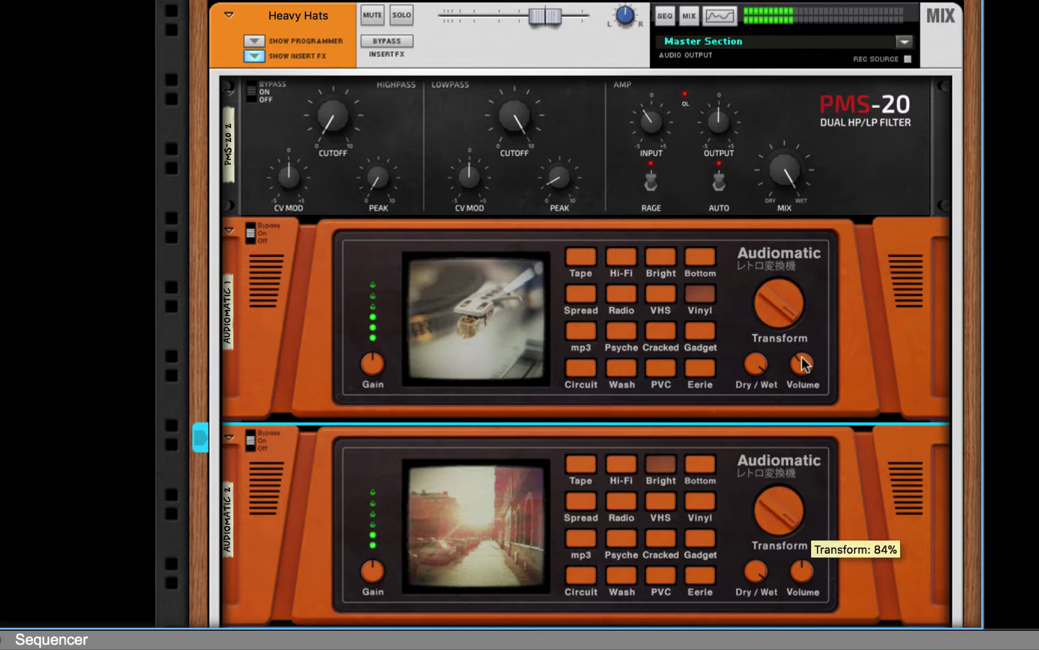
Step: Lower the Dry/Wet amount on both Audiomatics and set the second one's Transform to 100%
mouse_move(763, 568)
left_click_drag(763, 568, 726, 355)
left_click(756, 363)
left_click_drag(763, 432, 771, 521)
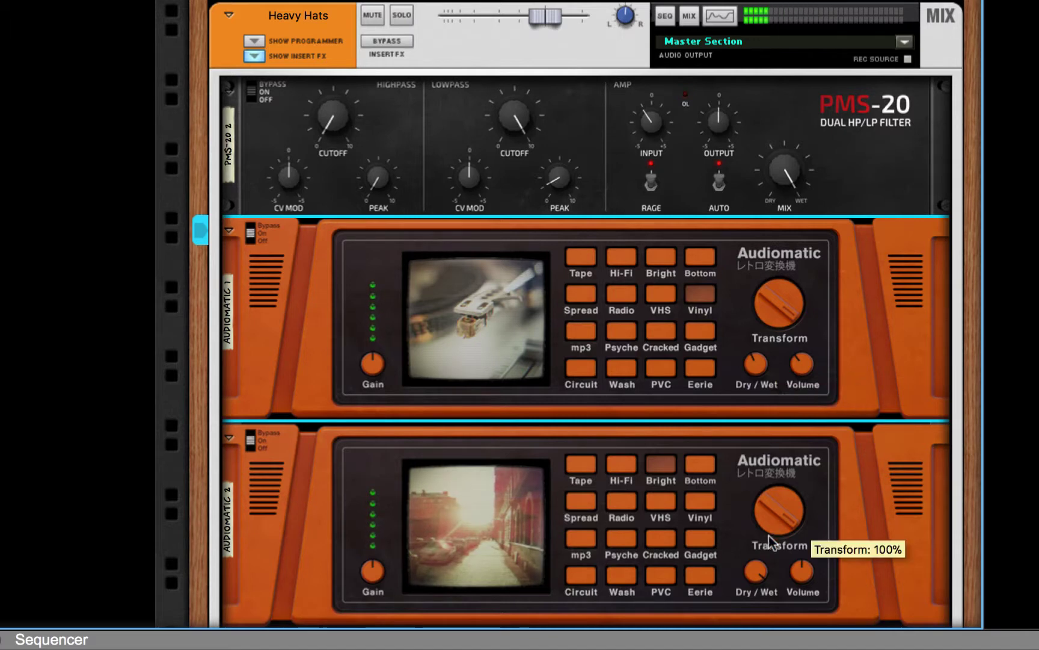
left_click_drag(766, 559, 762, 627)
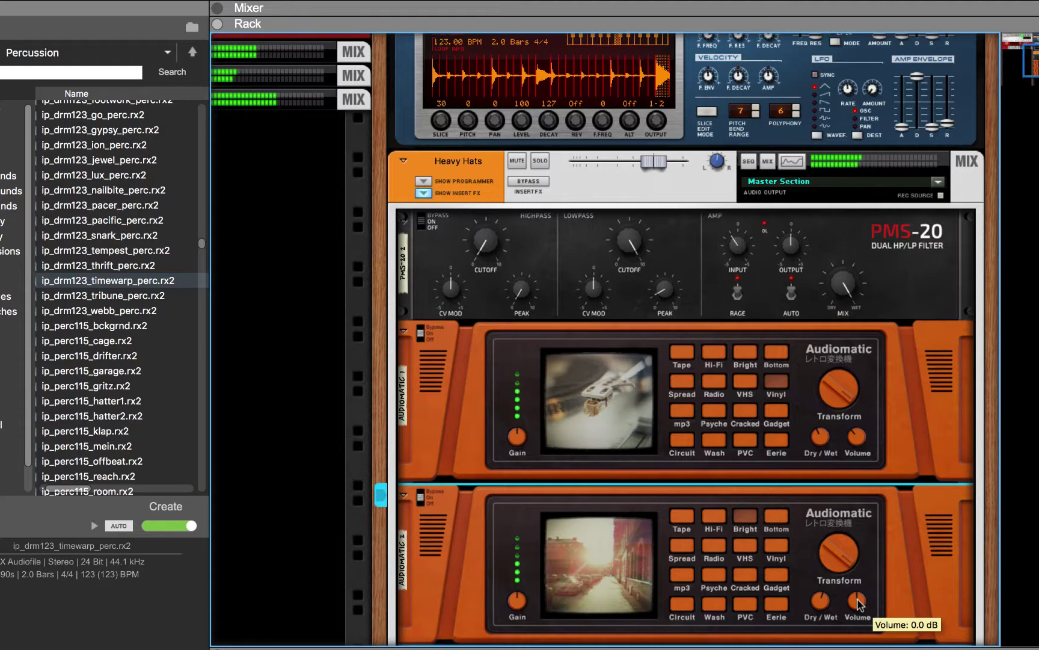
Step: Bypass the Heavy Hats insert effects and re-enable them to compare the sound
left_click(543, 182)
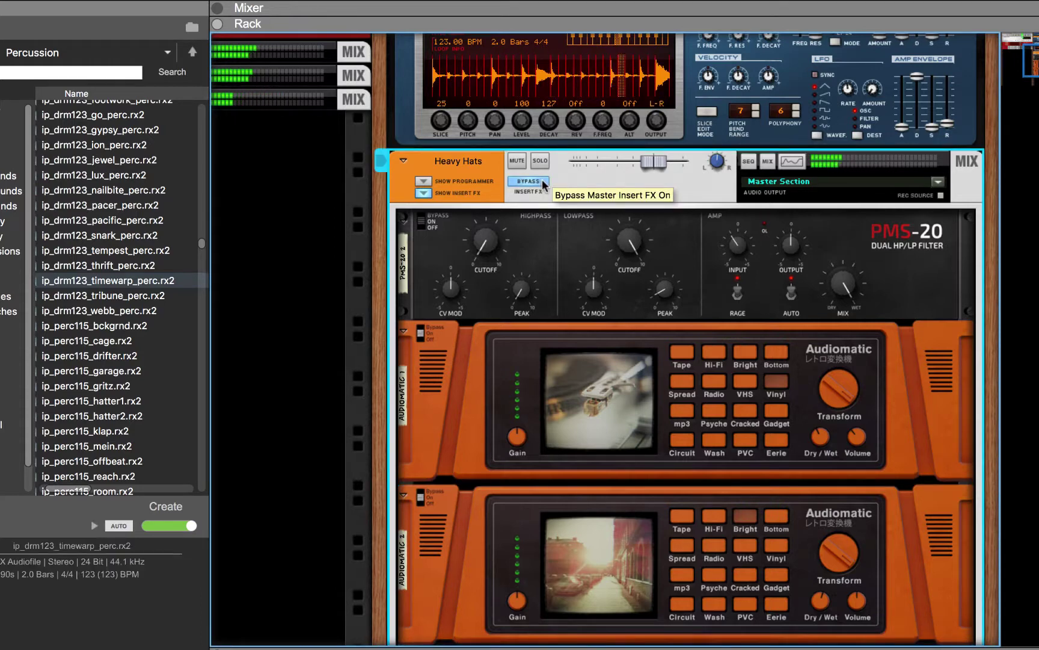
left_click(543, 181)
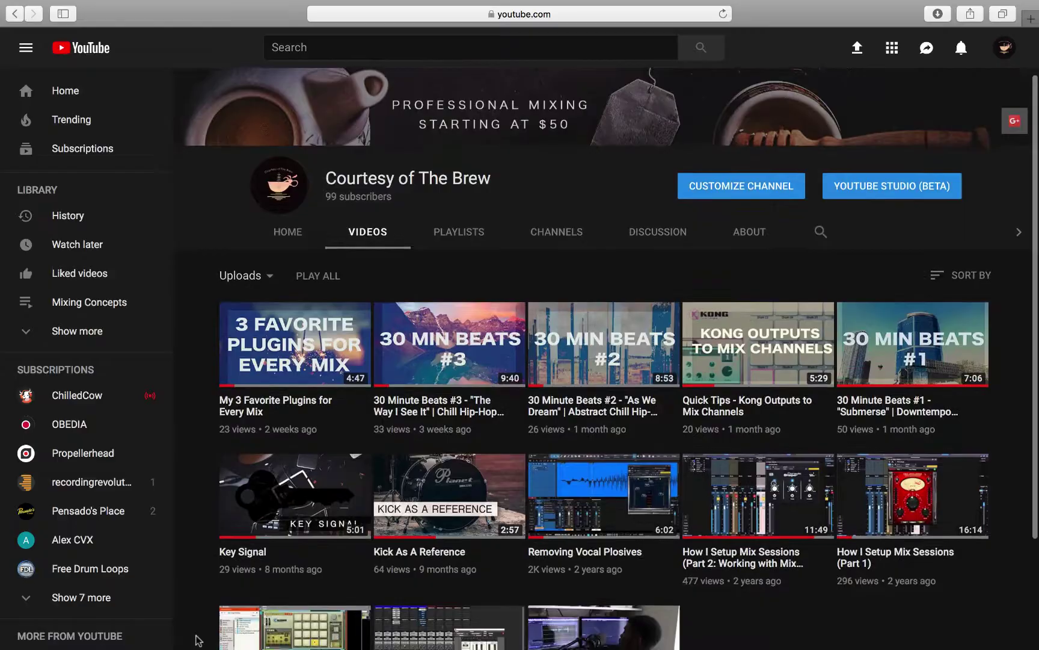
Step: Switch to the Safari browser, open courtesyofthebrew.com and look through the offers on its Services page
scroll(196, 639, "down", 3)
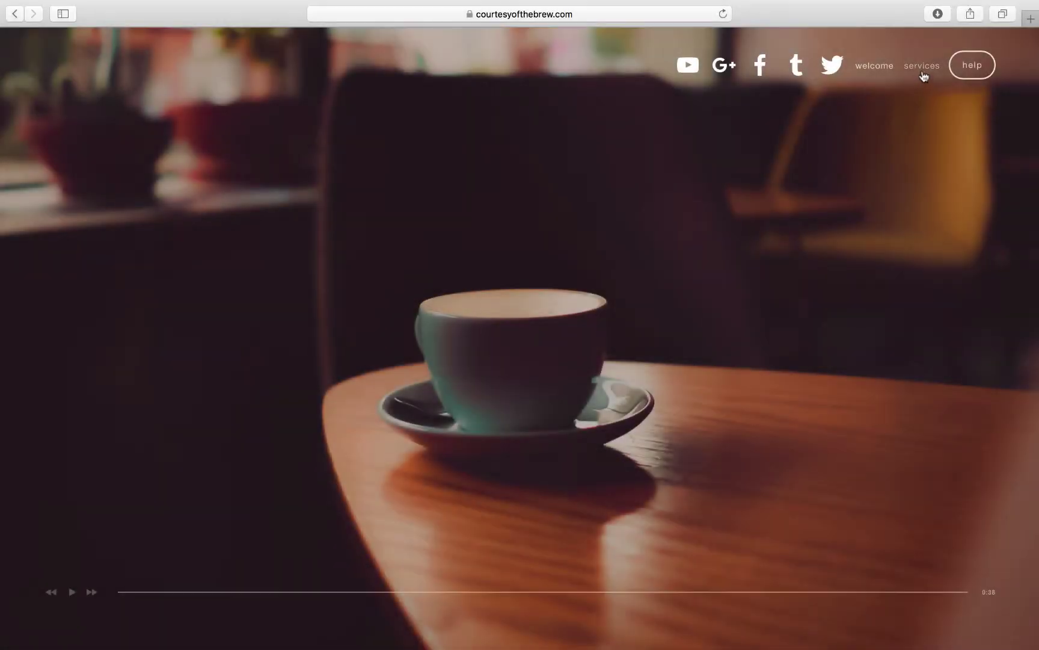
left_click(921, 65)
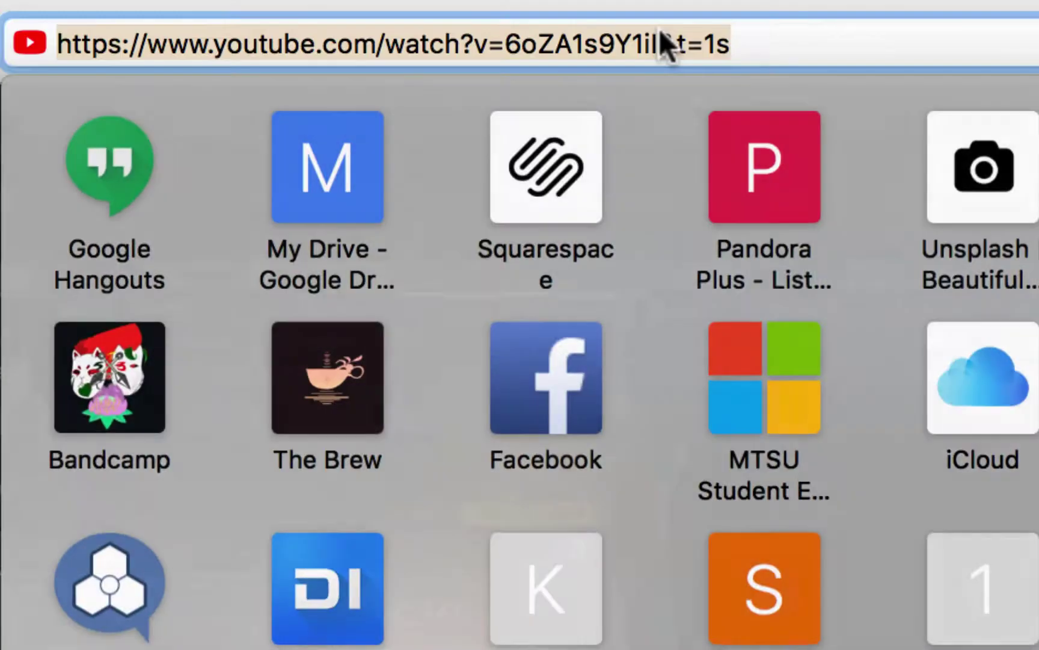
type("courte")
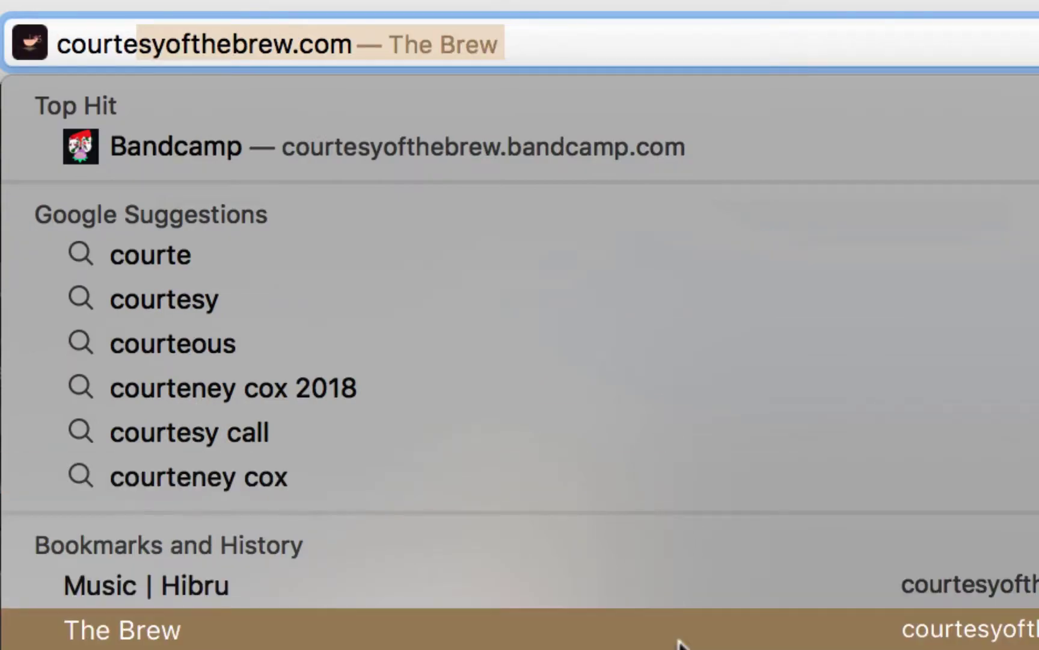
left_click(677, 643)
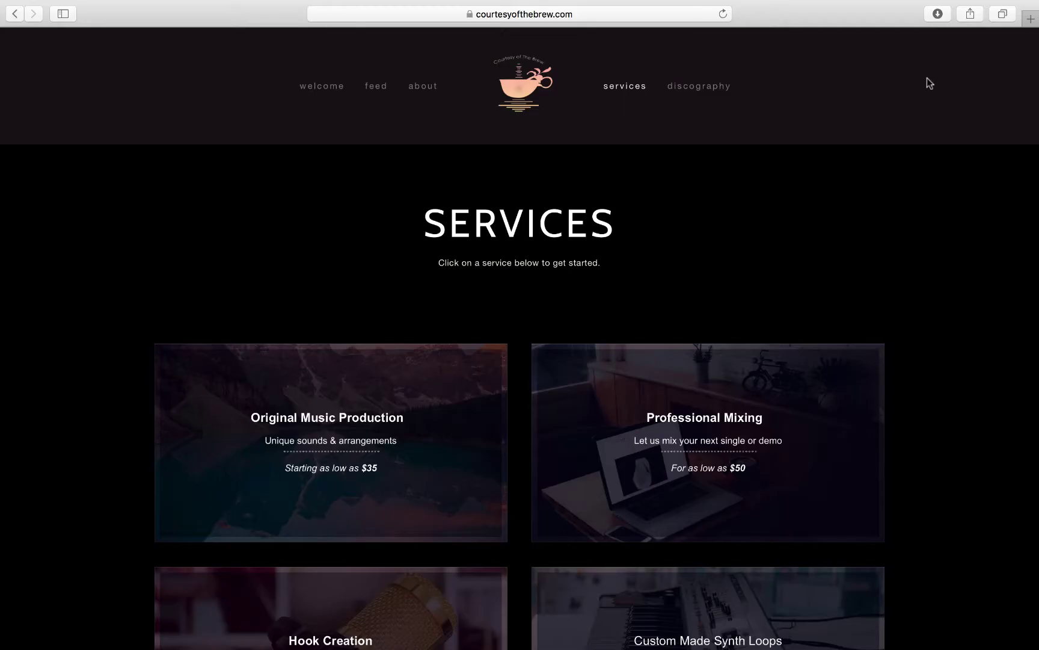
scroll(930, 84, "down", 5)
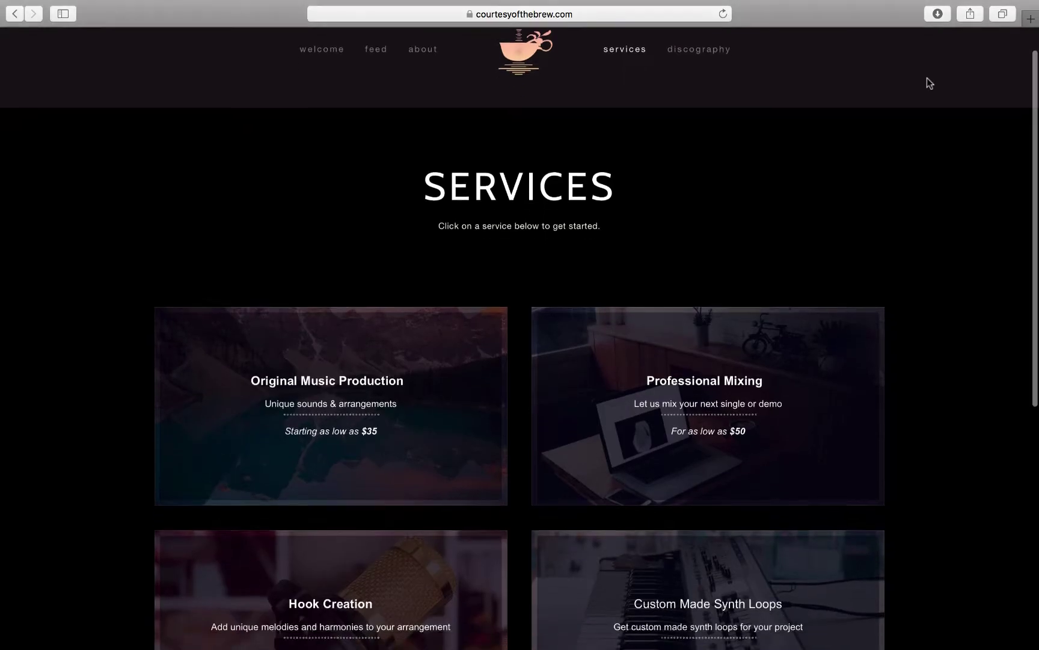
scroll(927, 78, "down", 4)
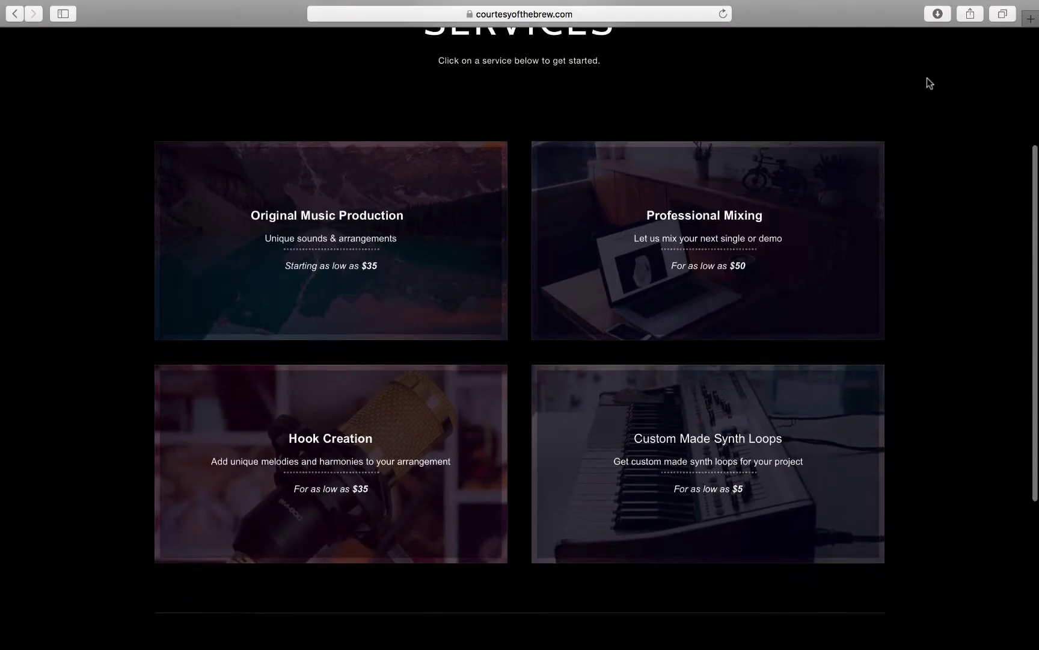
scroll(927, 78, "down", 4)
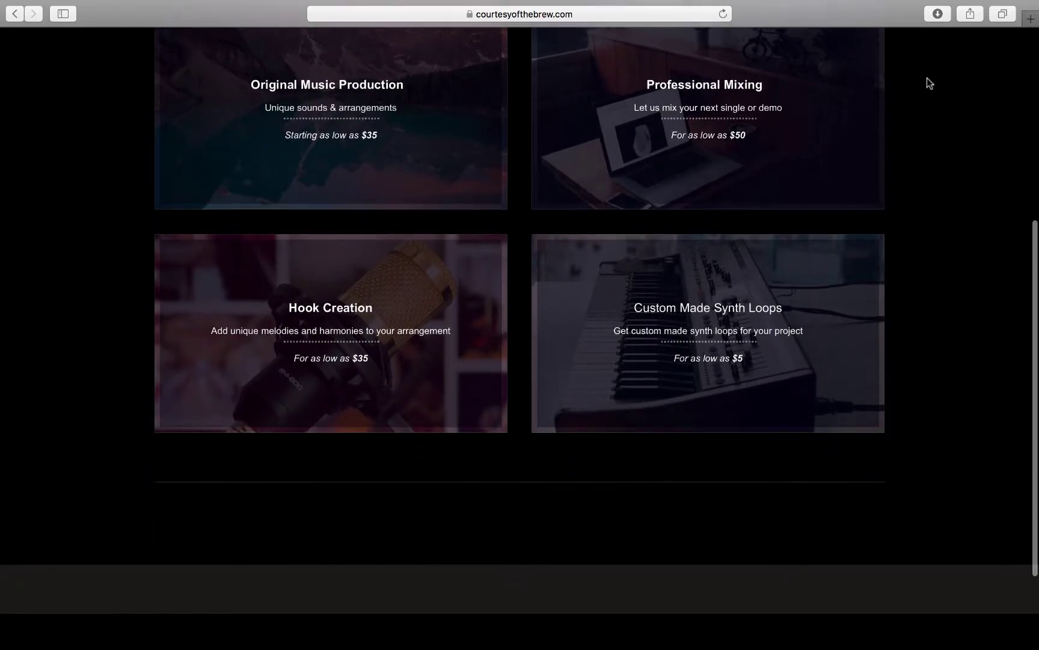